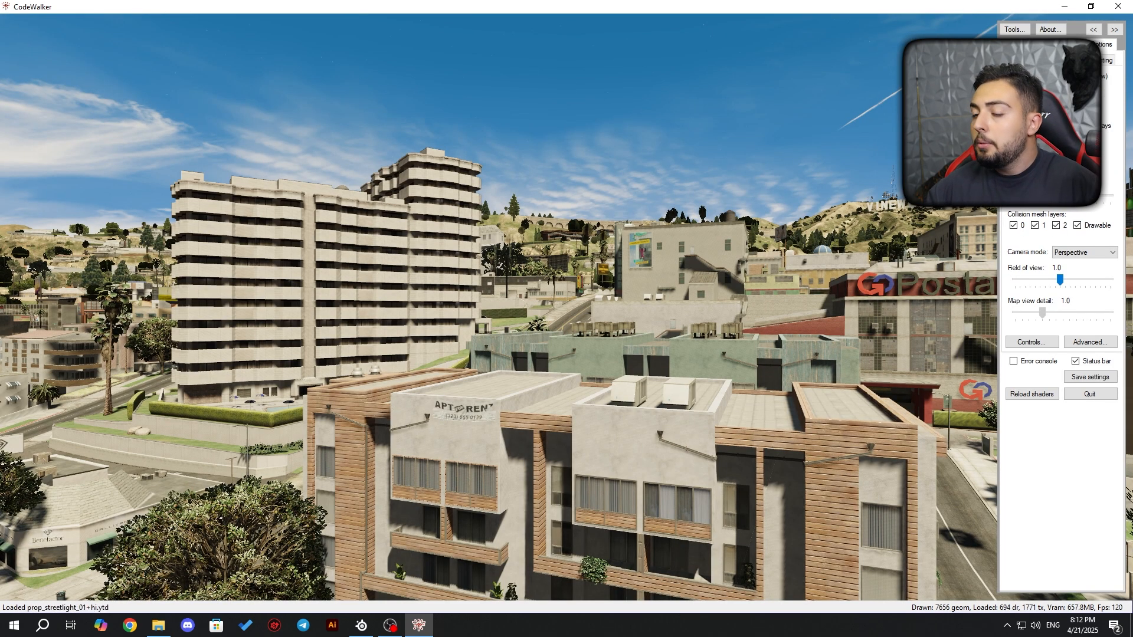
- Hide and reshow the options panel, and toggle the display of entities off and on to compare the world view
{"action": "left_click", "coordinate": [1113, 29]}
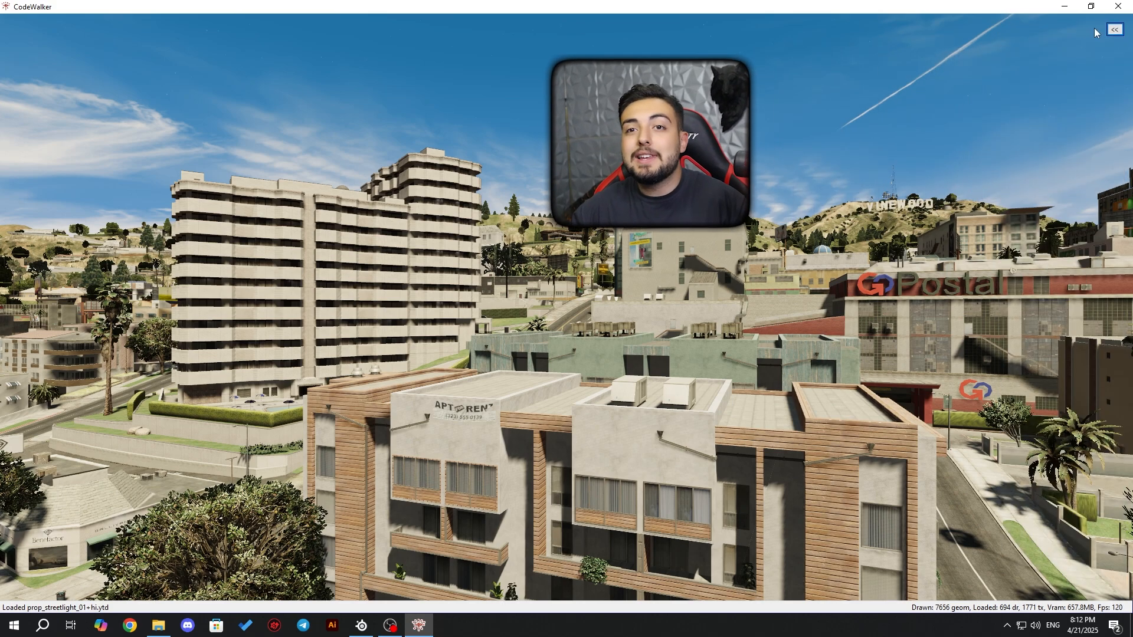
{"action": "left_click", "coordinate": [1114, 30]}
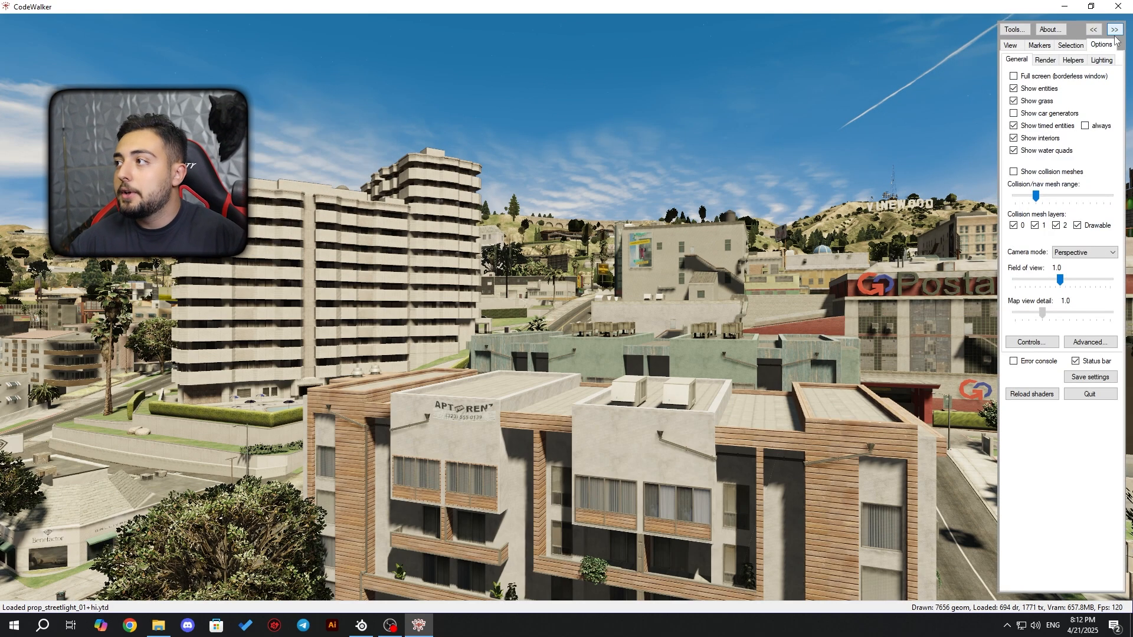
{"action": "left_click", "coordinate": [1013, 88]}
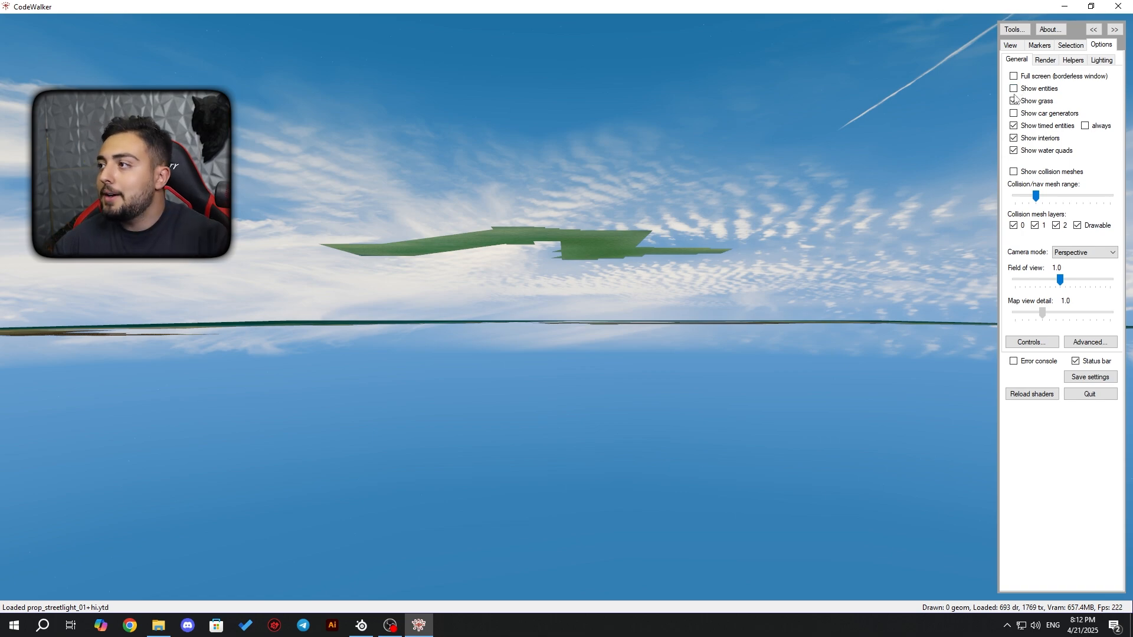
{"action": "left_click", "coordinate": [1014, 88]}
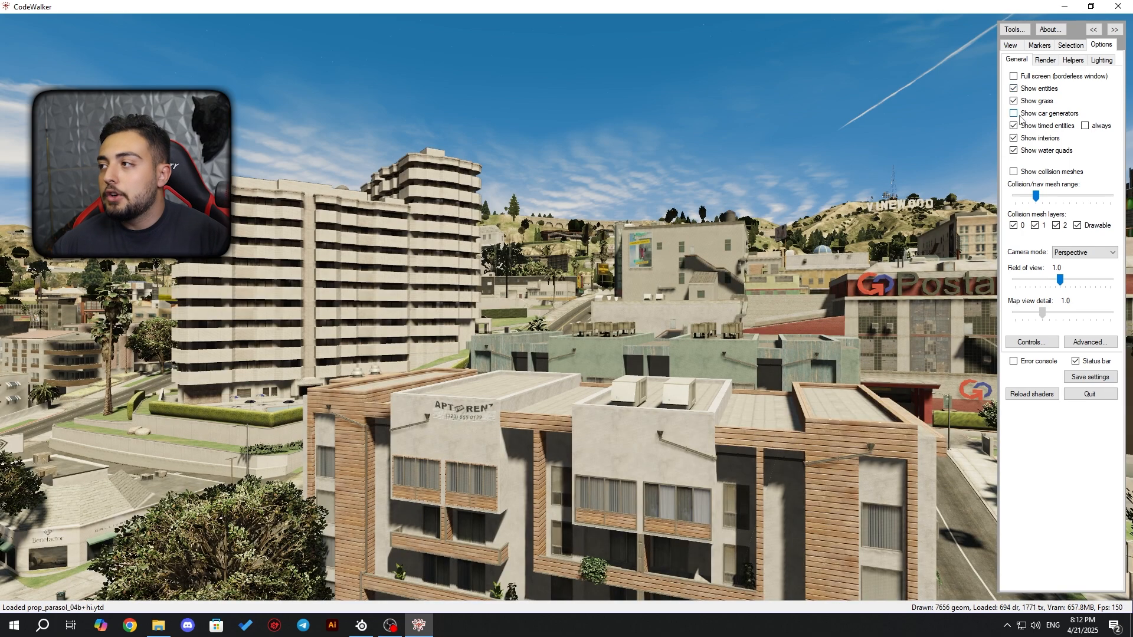
{"action": "left_click", "coordinate": [1014, 89]}
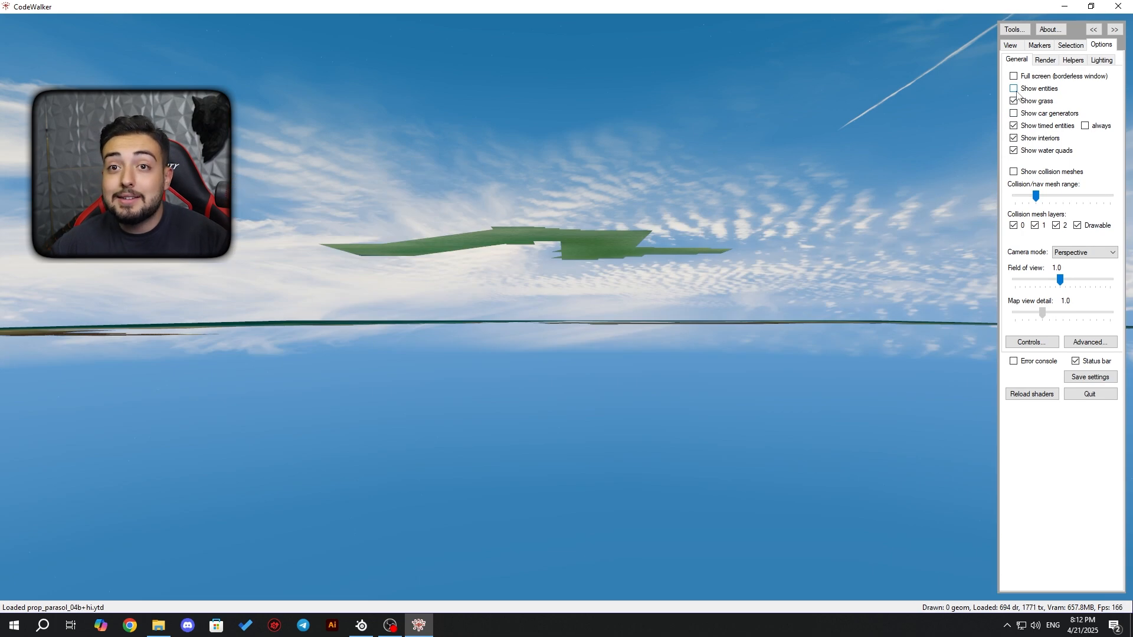
{"action": "left_click", "coordinate": [1014, 89]}
{"action": "left_click", "coordinate": [1014, 89]}
{"action": "left_click", "coordinate": [1014, 89]}
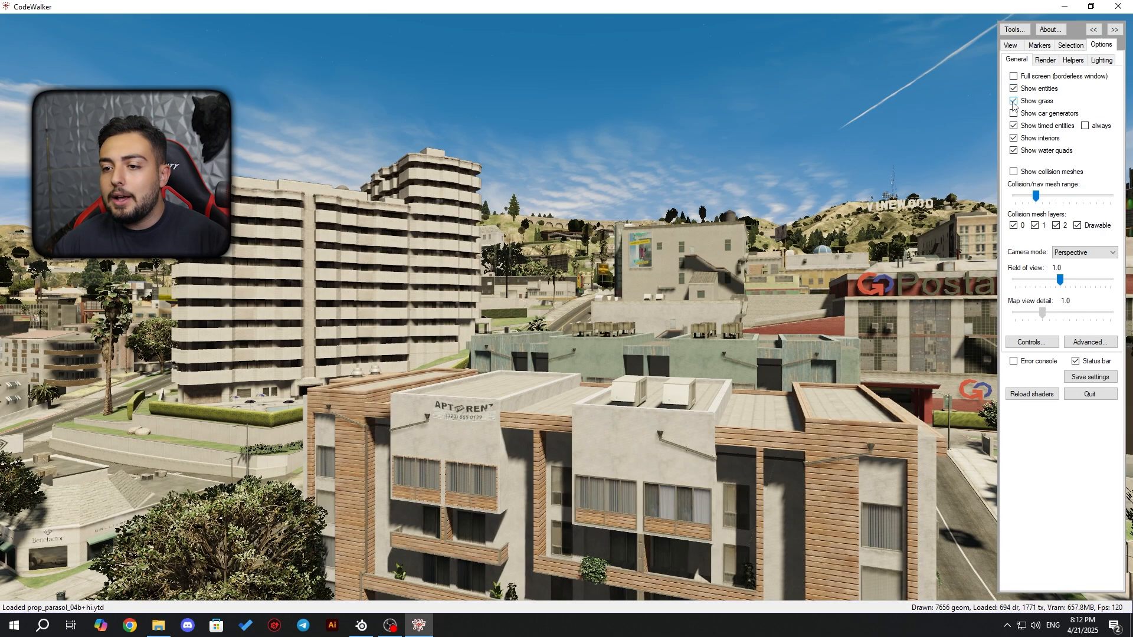
- Turn on the display of car generators and view the parked cars along the street
{"action": "right_click_drag", "start_coordinate": [571, 239], "coordinate": [557, 289]}
{"action": "left_click_drag", "start_coordinate": [558, 289], "coordinate": [828, 380]}
{"action": "key", "text": "w"}
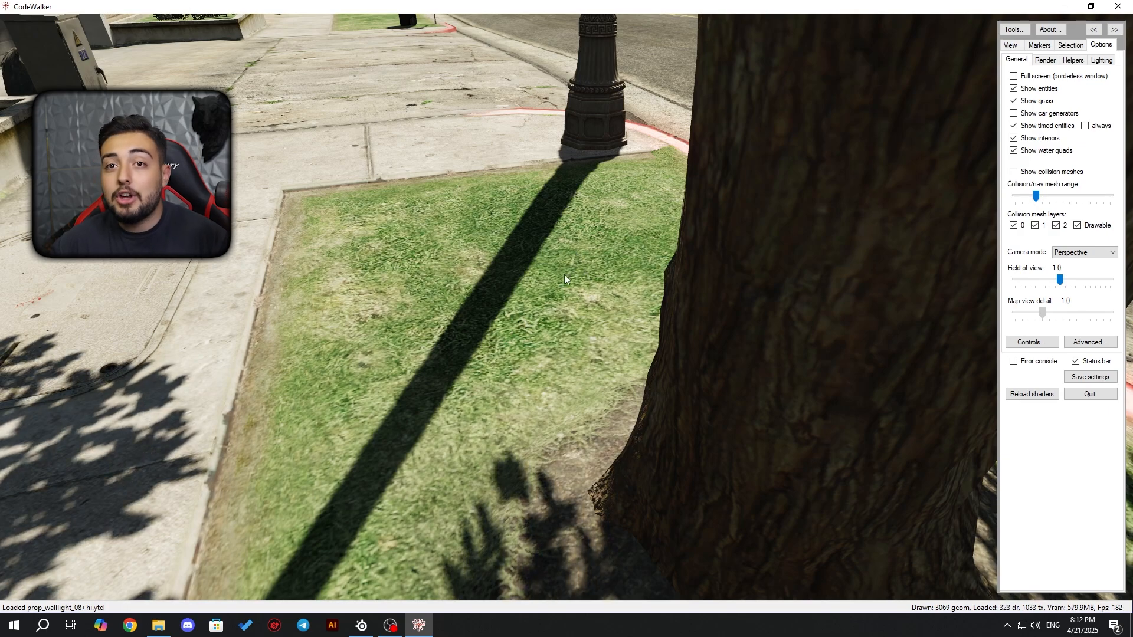
{"action": "left_click", "coordinate": [1019, 116]}
{"action": "left_click_drag", "start_coordinate": [706, 215], "coordinate": [636, 201]}
{"action": "key", "text": "w"}
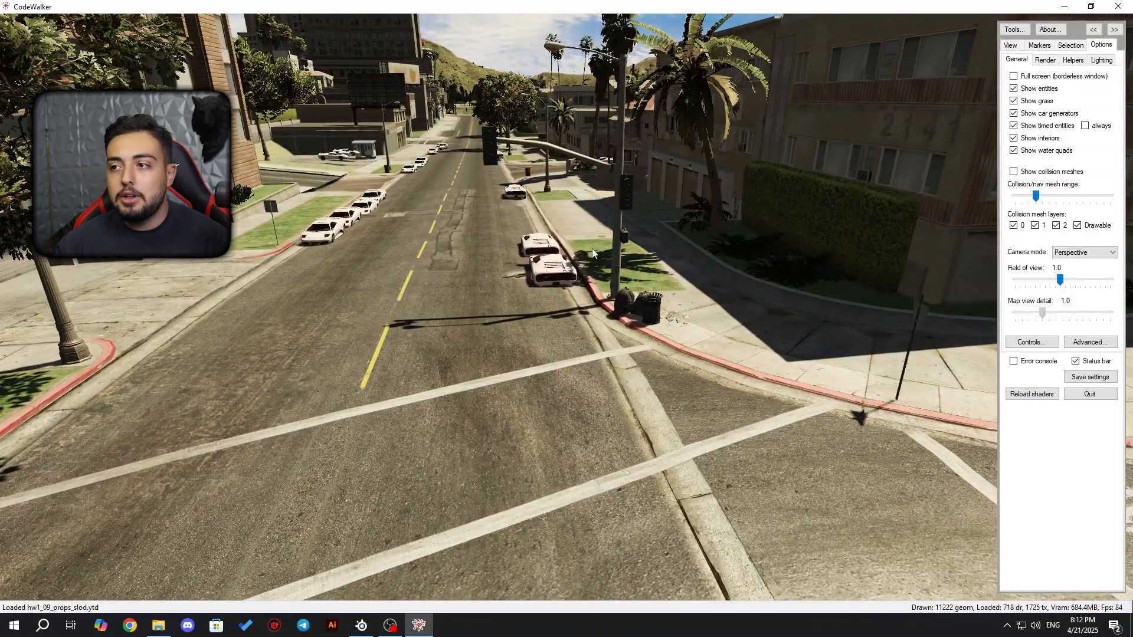
{"action": "left_click_drag", "start_coordinate": [506, 233], "coordinate": [549, 258]}
{"action": "key", "text": "w"}
{"action": "key", "text": "w"}
{"action": "key", "text": "w"}
{"action": "key", "text": "s"}
- Turn off the display of car generators, timed entities and water quads
{"action": "left_click", "coordinate": [1013, 113]}
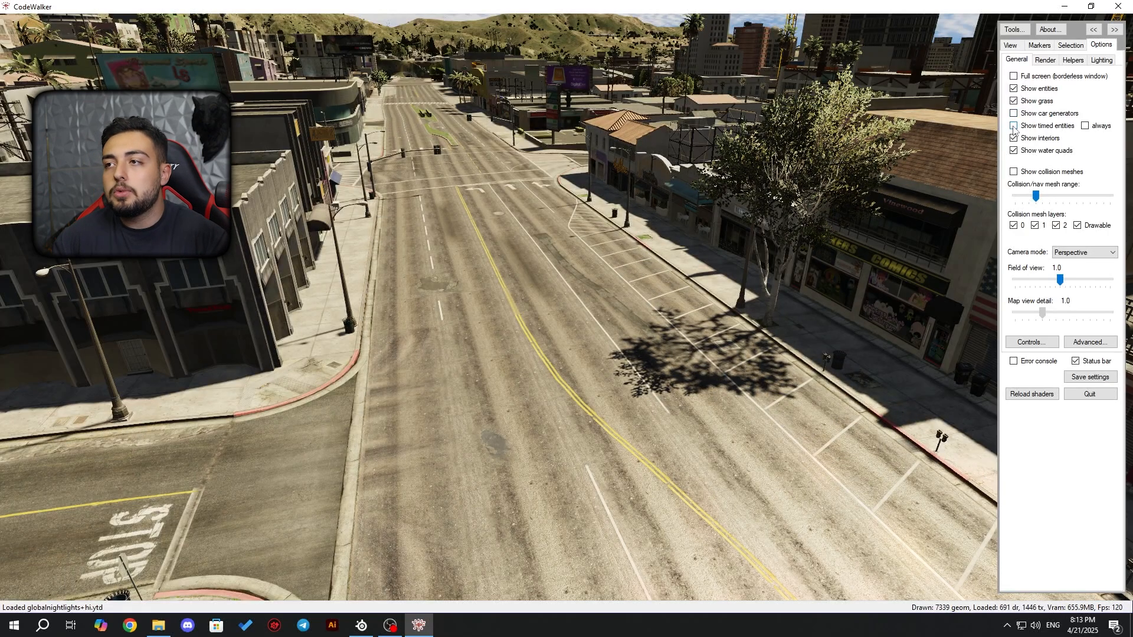
{"action": "left_click", "coordinate": [1014, 138]}
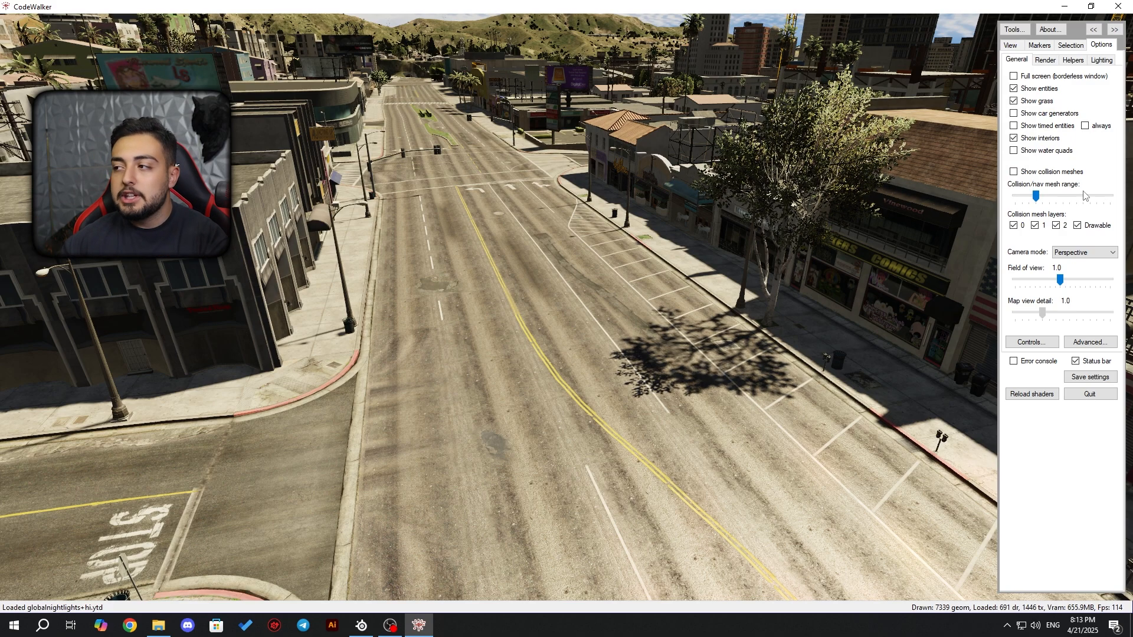
- Fly through the city streets to the sidewalk in front of the green Limey's corner store
{"action": "left_click_drag", "start_coordinate": [842, 216], "coordinate": [811, 219]}
{"action": "key", "text": "w"}
{"action": "key", "text": "w"}
{"action": "key", "text": "w"}
{"action": "key", "text": "w"}
{"action": "key", "text": "w"}
{"action": "key", "text": "w"}
{"action": "key", "text": "w"}
{"action": "key", "text": "w"}
{"action": "key", "text": "s"}
{"action": "key", "text": "w"}
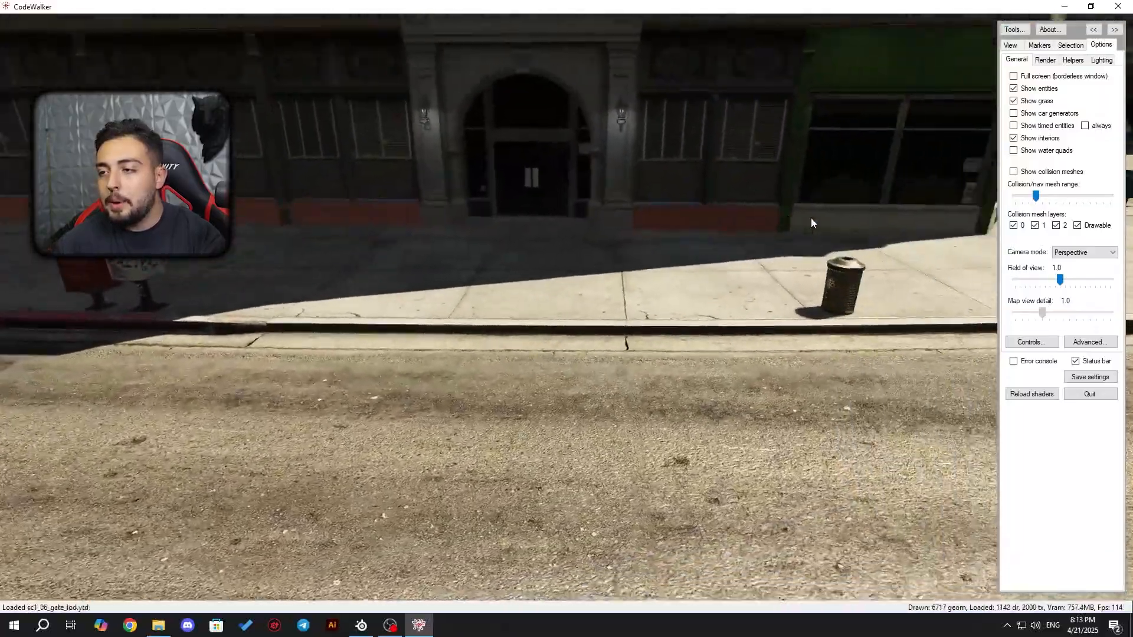
{"action": "key", "text": "d"}
{"action": "left_click_drag", "start_coordinate": [597, 369], "coordinate": [689, 387]}
{"action": "key", "text": "d"}
{"action": "key", "text": "w"}
{"action": "key", "text": "s"}
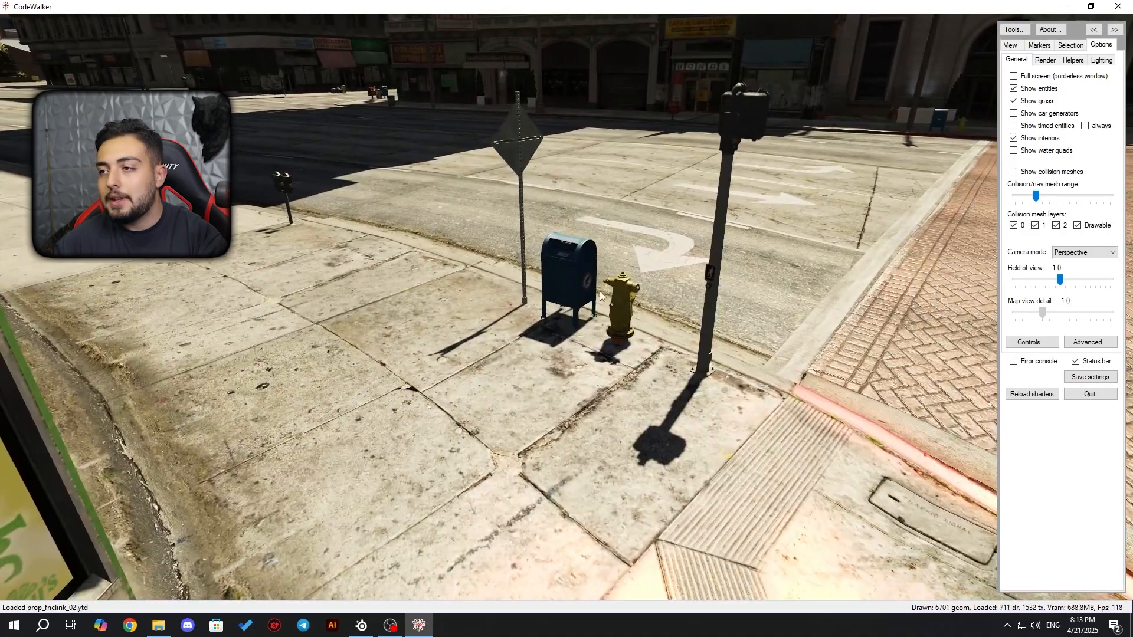
{"action": "left_click_drag", "start_coordinate": [793, 248], "coordinate": [560, 226]}
{"action": "key", "text": "d"}
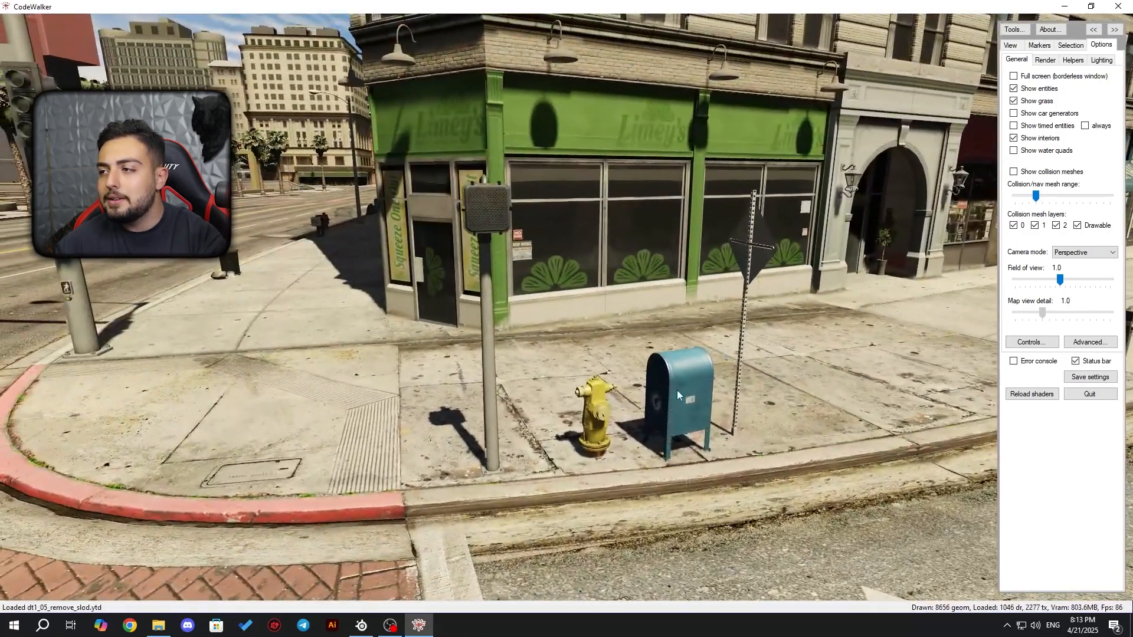
- Enable mouse selection in Entity mode and show the editing toolbar in the world view
{"action": "left_click", "coordinate": [1069, 45]}
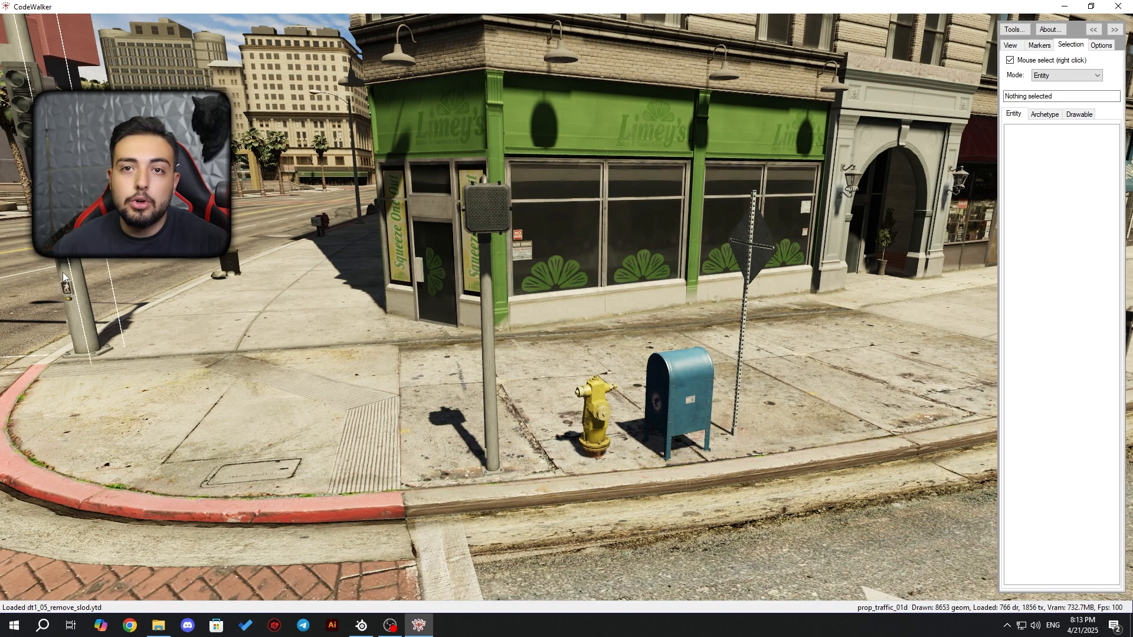
{"action": "left_click", "coordinate": [1010, 46]}
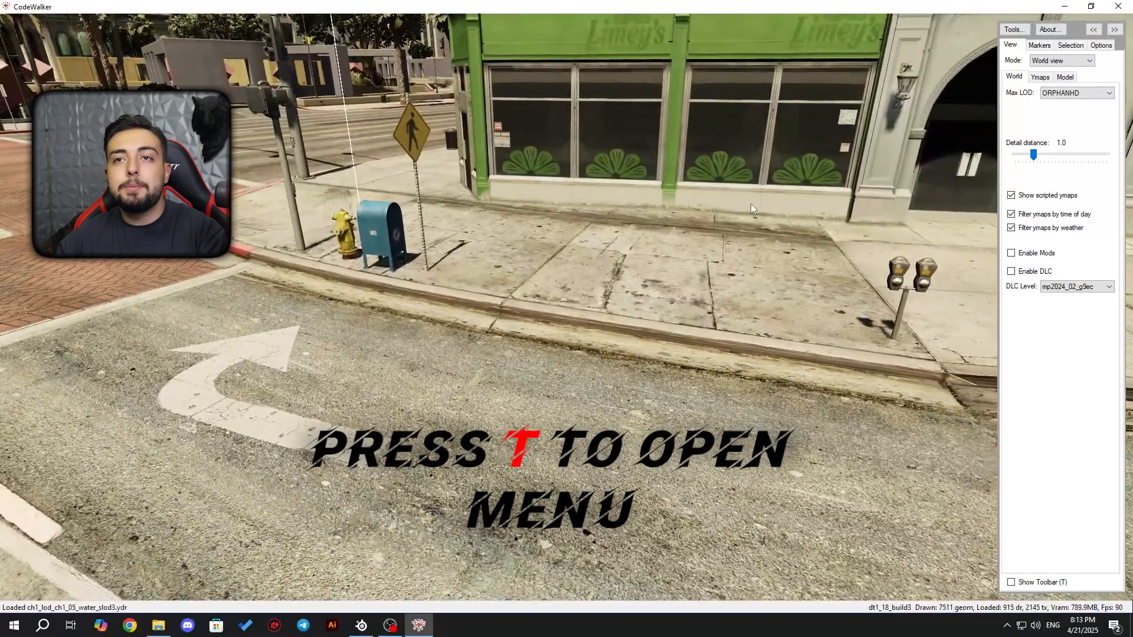
{"action": "key", "text": "t"}
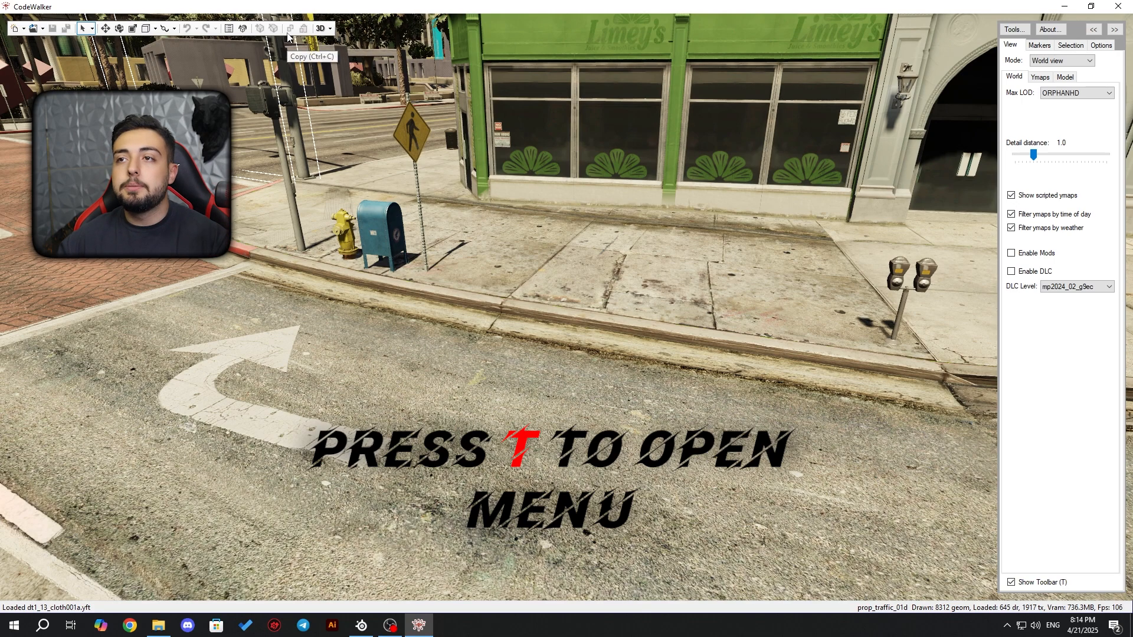
- Create a new project containing a new ymap file and open the ymap's properties
{"action": "left_click", "coordinate": [24, 28]}
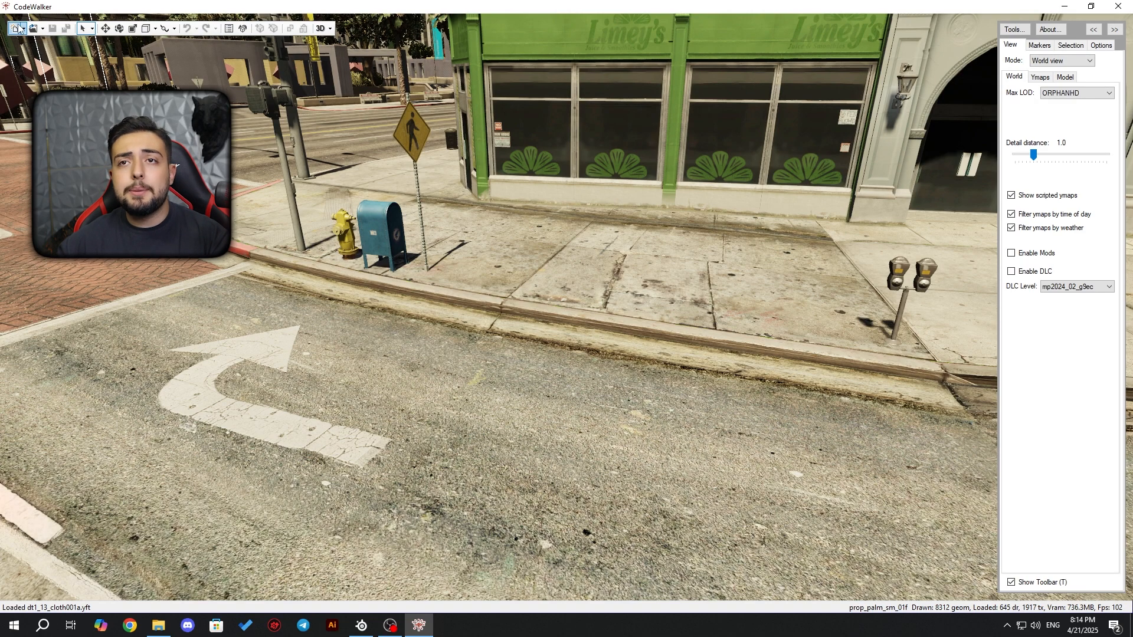
{"action": "left_click", "coordinate": [37, 57]}
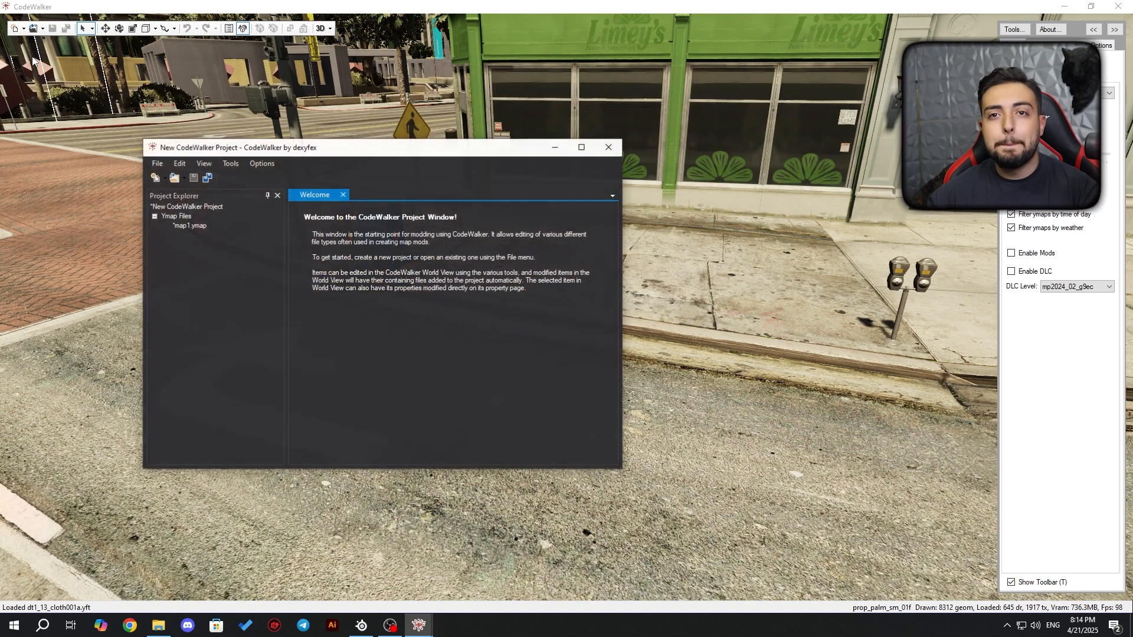
{"action": "left_click", "coordinate": [201, 227]}
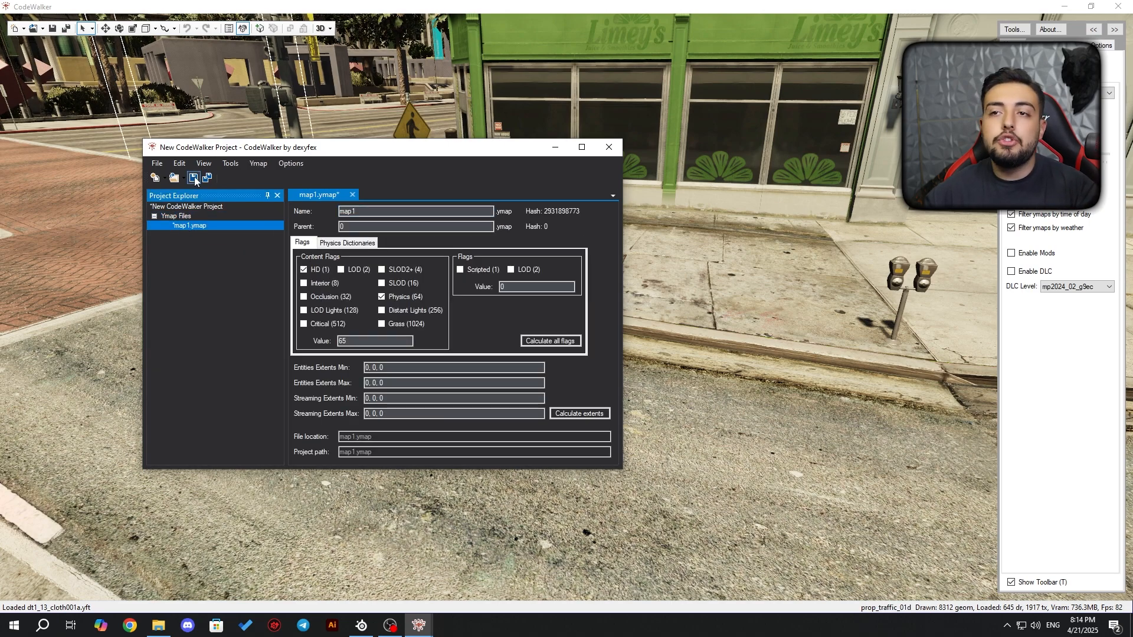
{"action": "left_click", "coordinate": [164, 164]}
{"action": "left_click", "coordinate": [164, 164]}
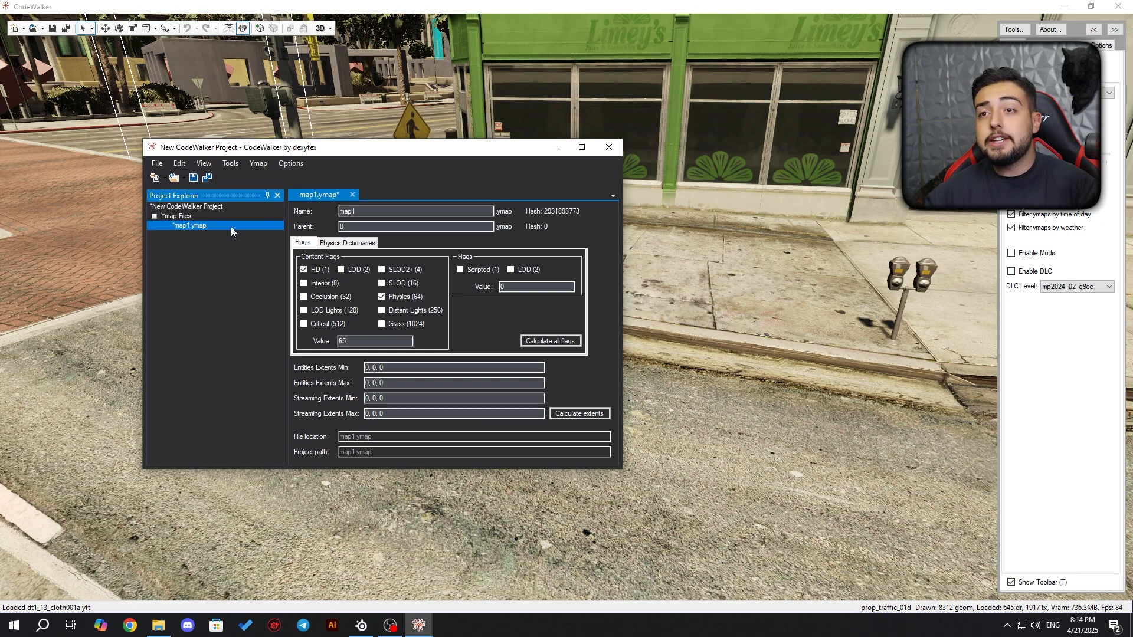
- Add a new entity to map1.ymap, minimize the project window and view the entity on the street
{"action": "left_click", "coordinate": [265, 165]}
{"action": "left_click", "coordinate": [268, 193]}
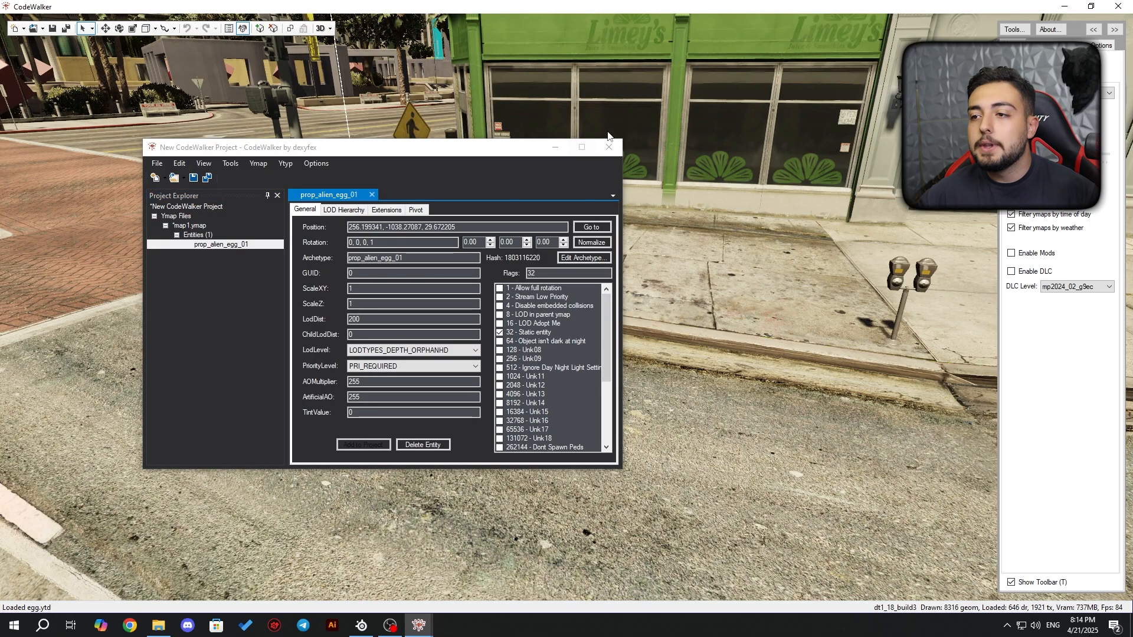
{"action": "left_click", "coordinate": [555, 147]}
{"action": "left_click_drag", "start_coordinate": [618, 286], "coordinate": [668, 321]}
{"action": "key", "text": "d"}
{"action": "key", "text": "w"}
{"action": "key", "text": "s"}
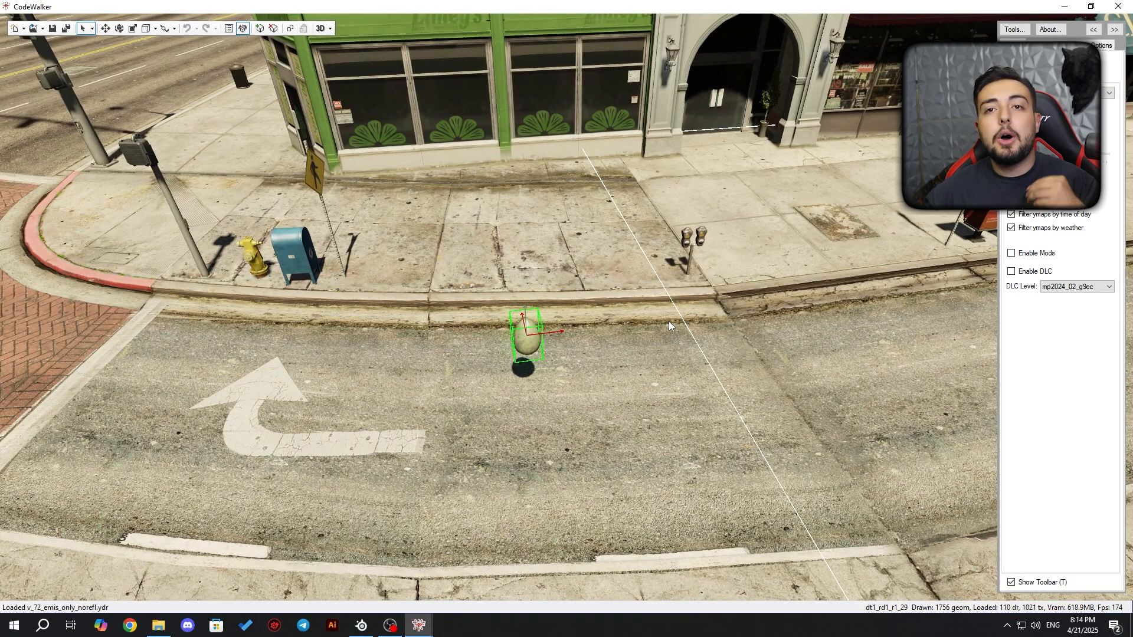
- Switch to Chrome, find the gta-objects.xyz site and browse its object, weapon and vehicle galleries
{"action": "left_click", "coordinate": [129, 629]}
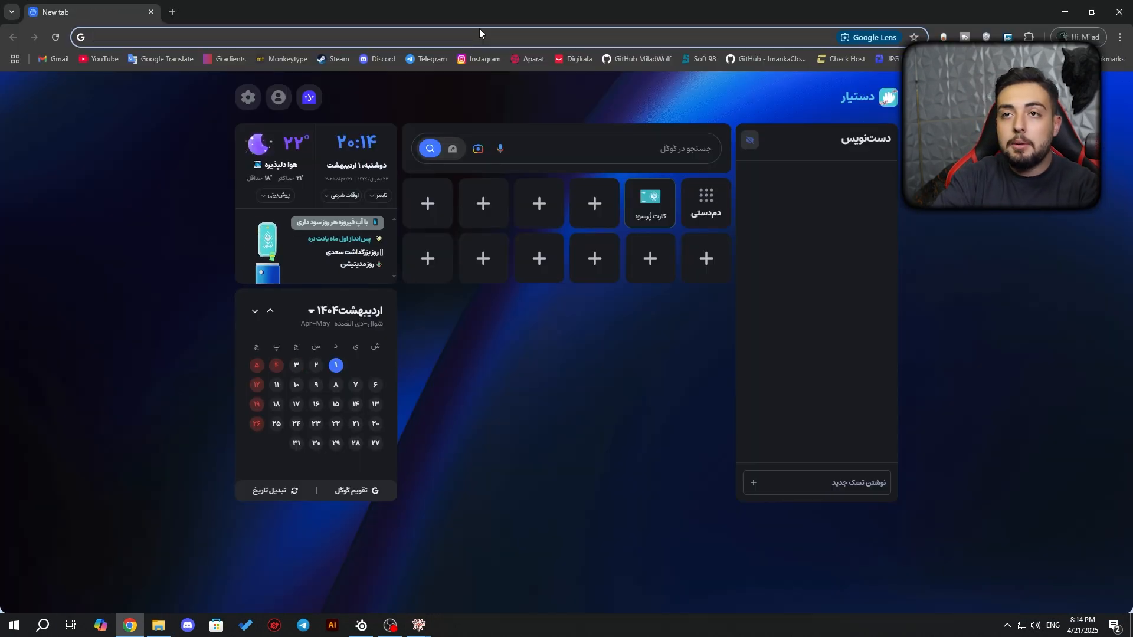
{"action": "type", "text": "prop master"}
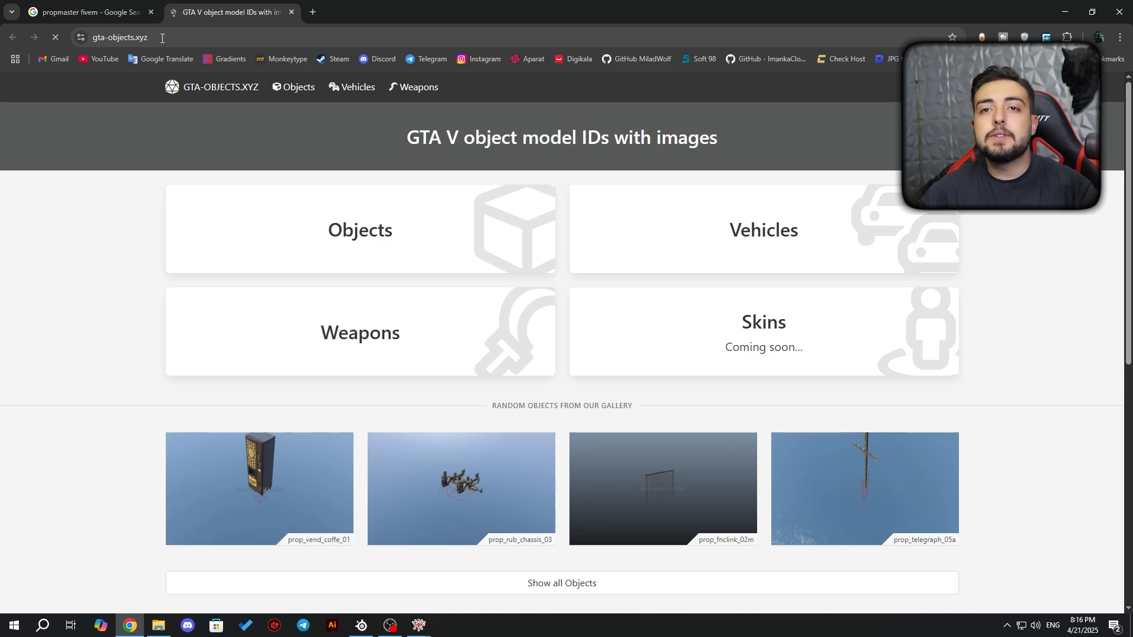
{"action": "scroll", "coordinate": [616, 397], "scroll_direction": "down", "scroll_amount": 5}
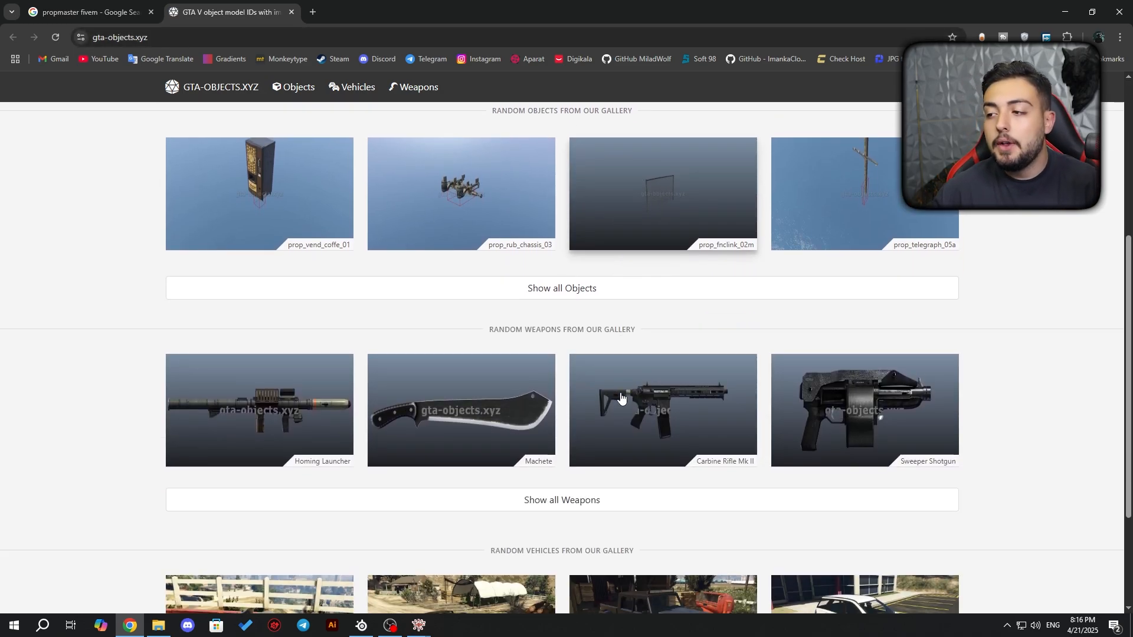
{"action": "scroll", "coordinate": [620, 397], "scroll_direction": "down", "scroll_amount": 3}
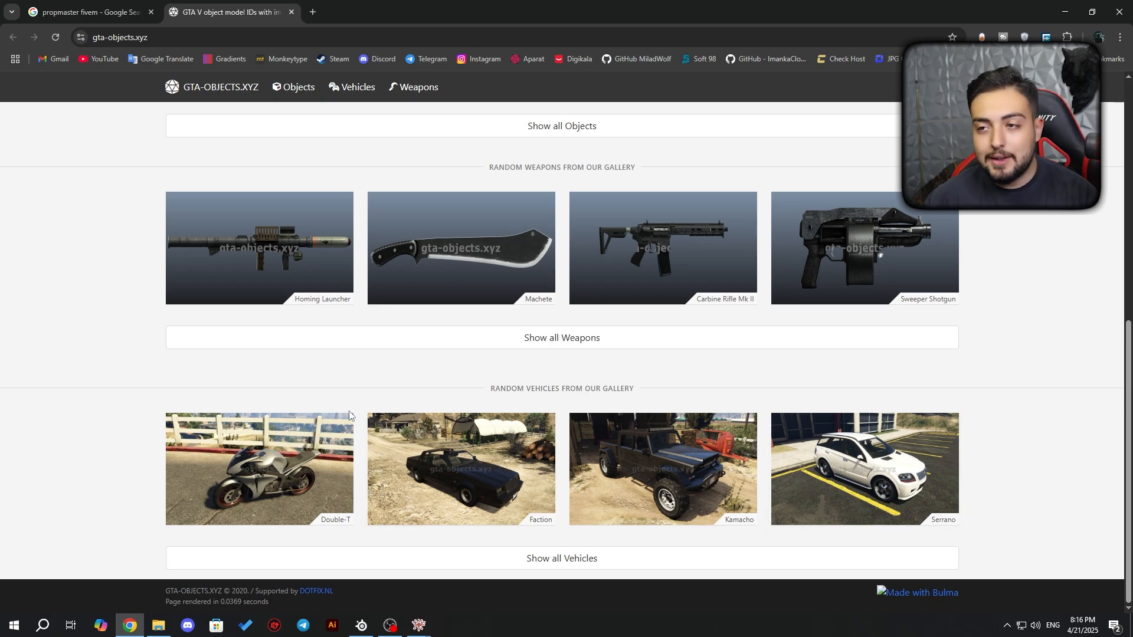
{"action": "scroll", "coordinate": [349, 412], "scroll_direction": "up", "scroll_amount": 7}
{"action": "scroll", "coordinate": [363, 531], "scroll_direction": "down", "scroll_amount": 1}
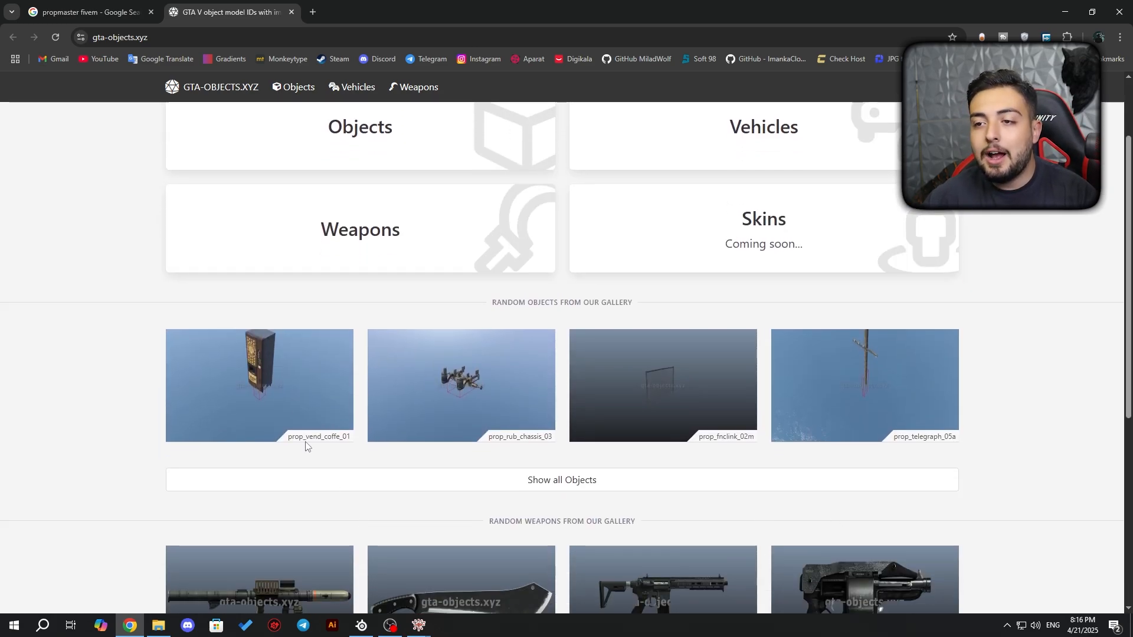
- Open the coffee vending machine object and copy its model name, prop_vend_coffe_01
{"action": "left_click", "coordinate": [292, 384]}
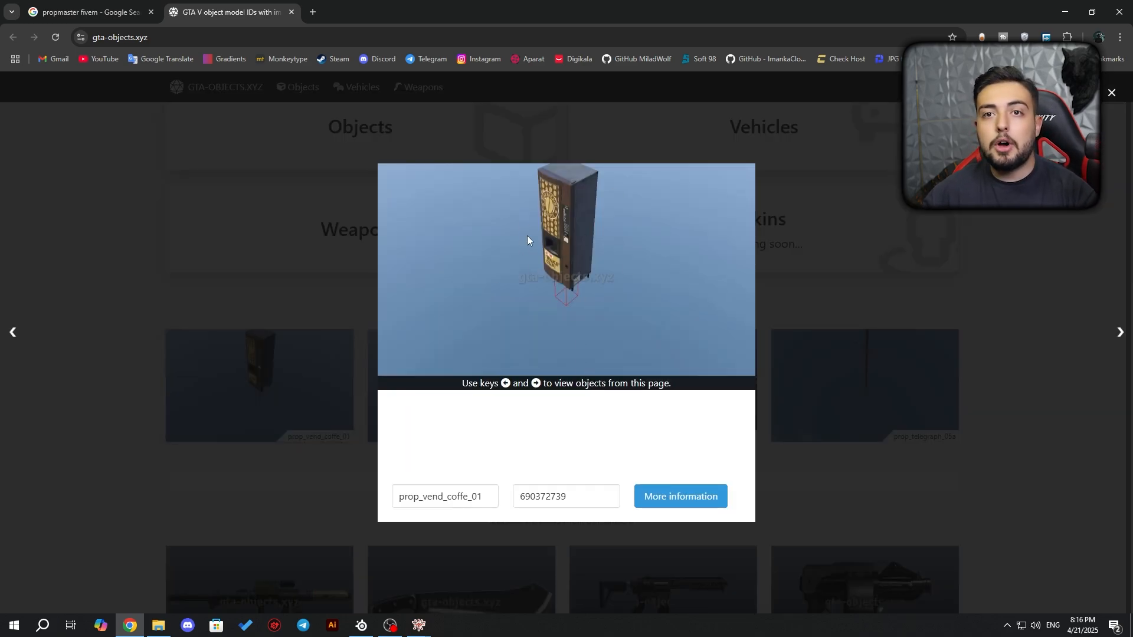
{"action": "double_click", "coordinate": [434, 495]}
{"action": "key", "text": "ctrl+c"}
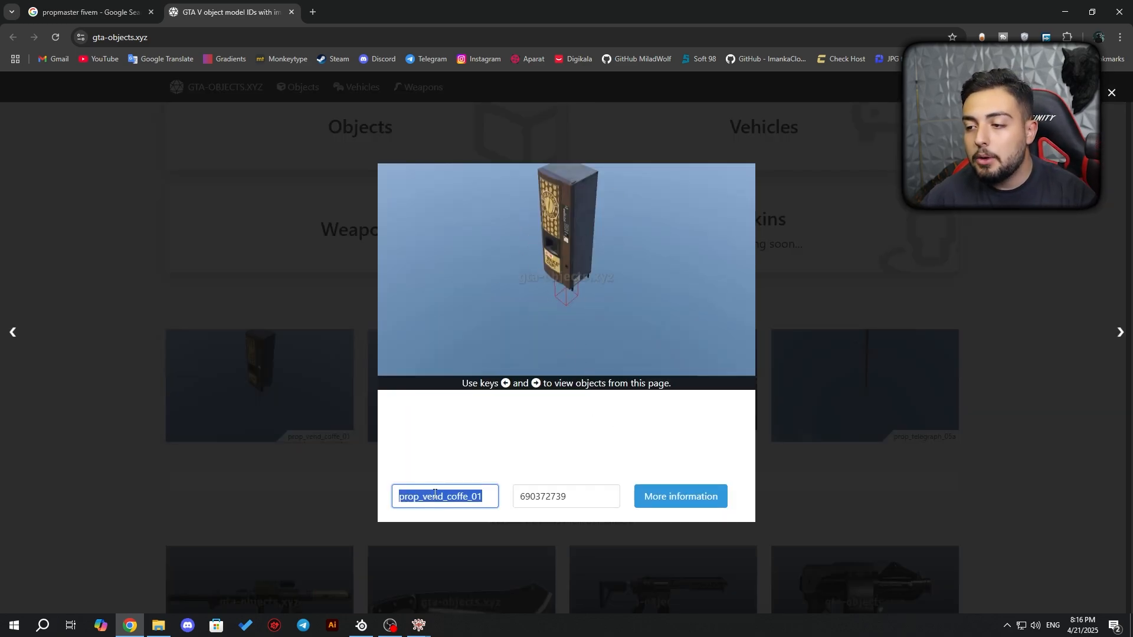
- Switch to the CodeWalker project window and set the egg entity's archetype to prop_vend_coffe_01
{"action": "left_click", "coordinate": [419, 626]}
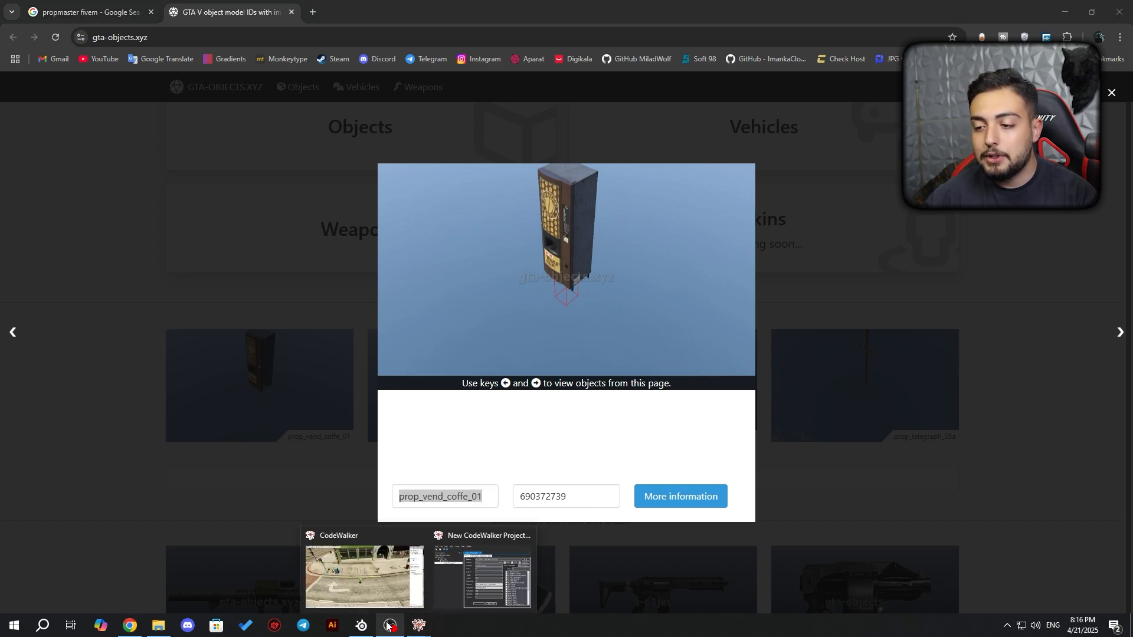
{"action": "left_click", "coordinate": [463, 576]}
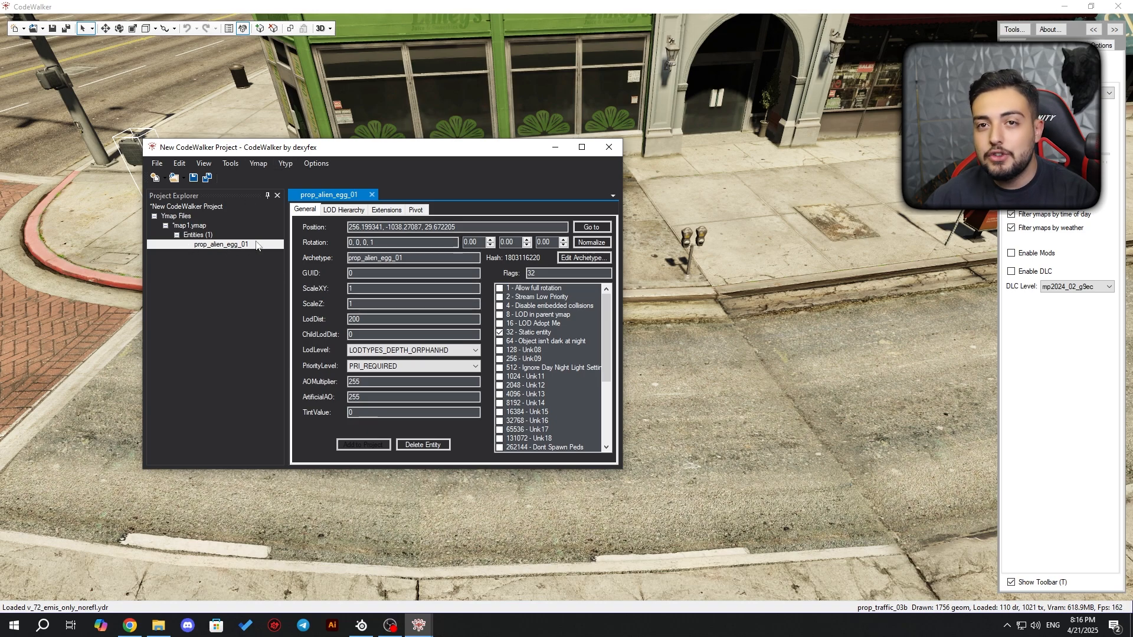
{"action": "left_click", "coordinate": [413, 260]}
{"action": "double_click", "coordinate": [410, 257]}
{"action": "key", "text": "ctrl+v"}
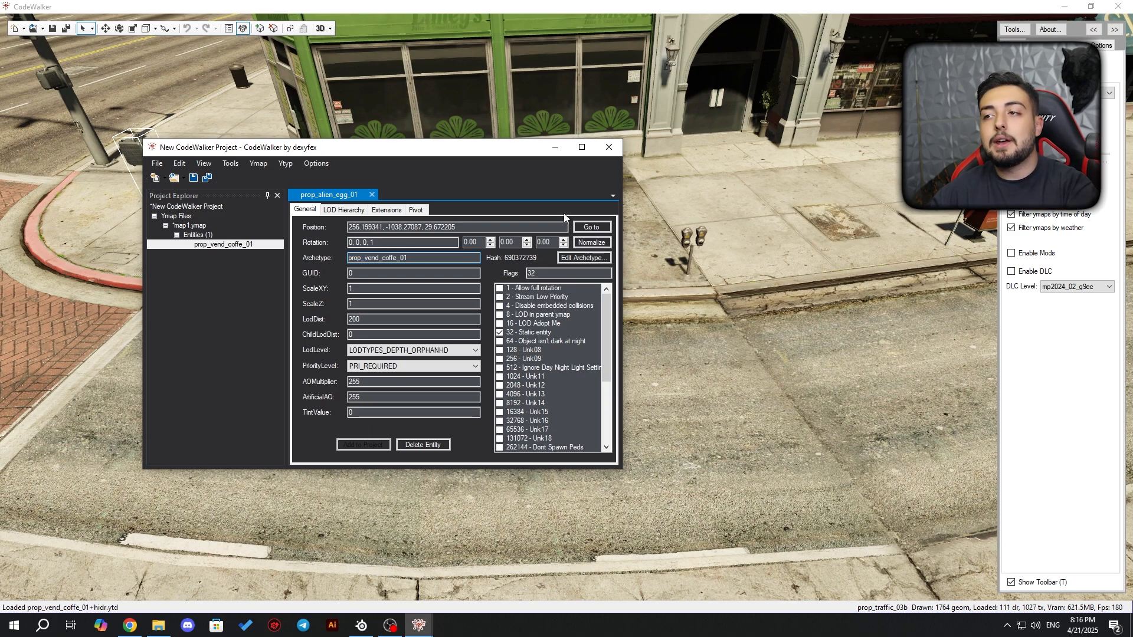
- Clear the project window out of the way and view the vending machine from the side on the street
{"action": "left_click_drag", "start_coordinate": [506, 154], "coordinate": [737, 469]}
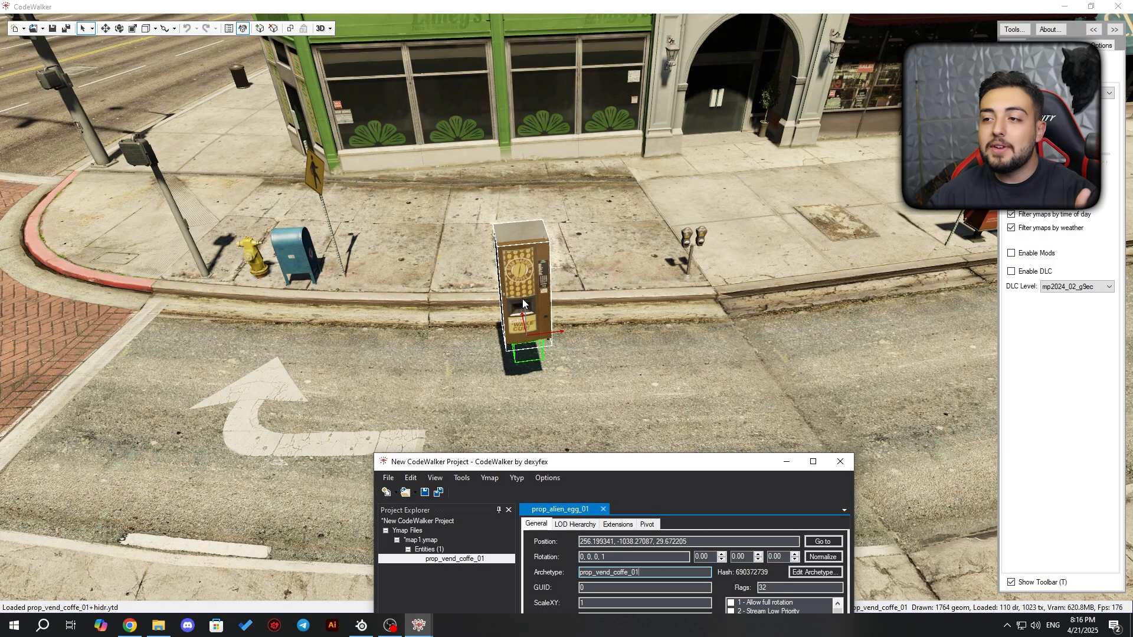
{"action": "left_click", "coordinate": [786, 461]}
{"action": "left_click_drag", "start_coordinate": [673, 372], "coordinate": [491, 348]}
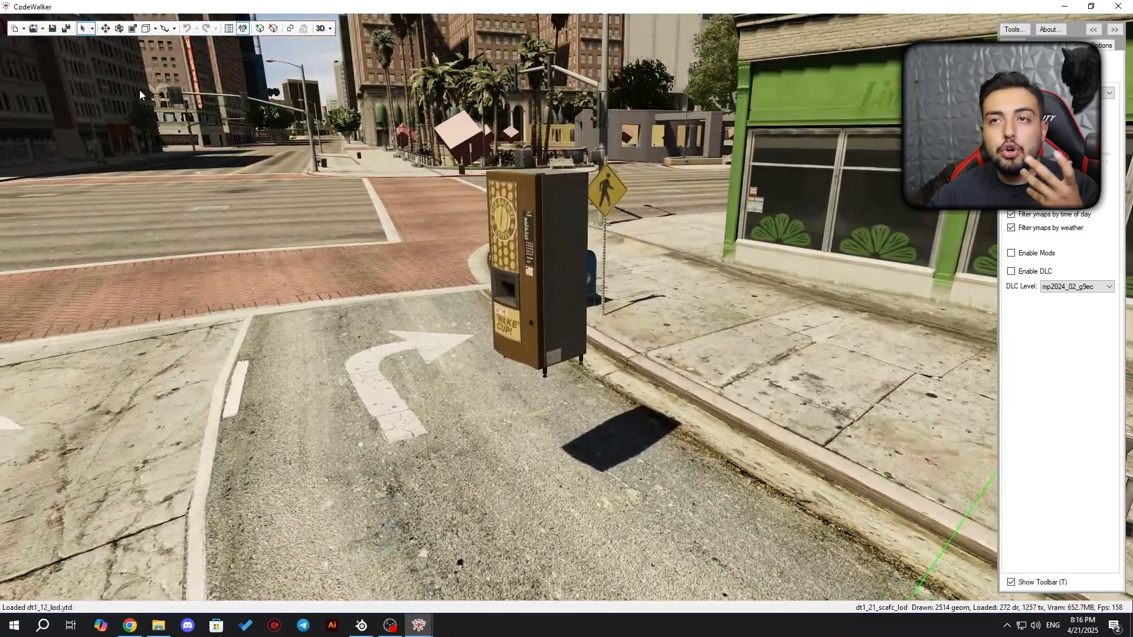
- Move the coffee vending machine from the road onto the sidewalk in front of the green storefront
{"action": "left_click", "coordinate": [105, 29]}
{"action": "left_click", "coordinate": [494, 246]}
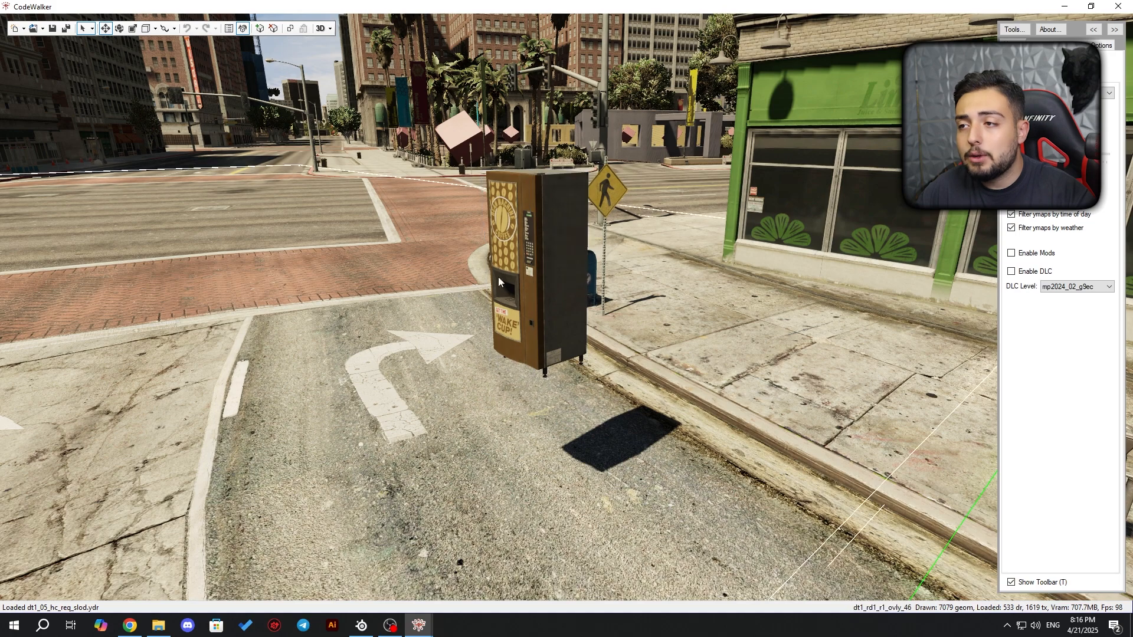
{"action": "left_click_drag", "start_coordinate": [580, 352], "coordinate": [750, 366]}
{"action": "left_click_drag", "start_coordinate": [539, 448], "coordinate": [195, 556]}
- Switch to Chrome, close the vending machine preview and look over the gta-objects.xyz gallery page
{"action": "left_click", "coordinate": [130, 625]}
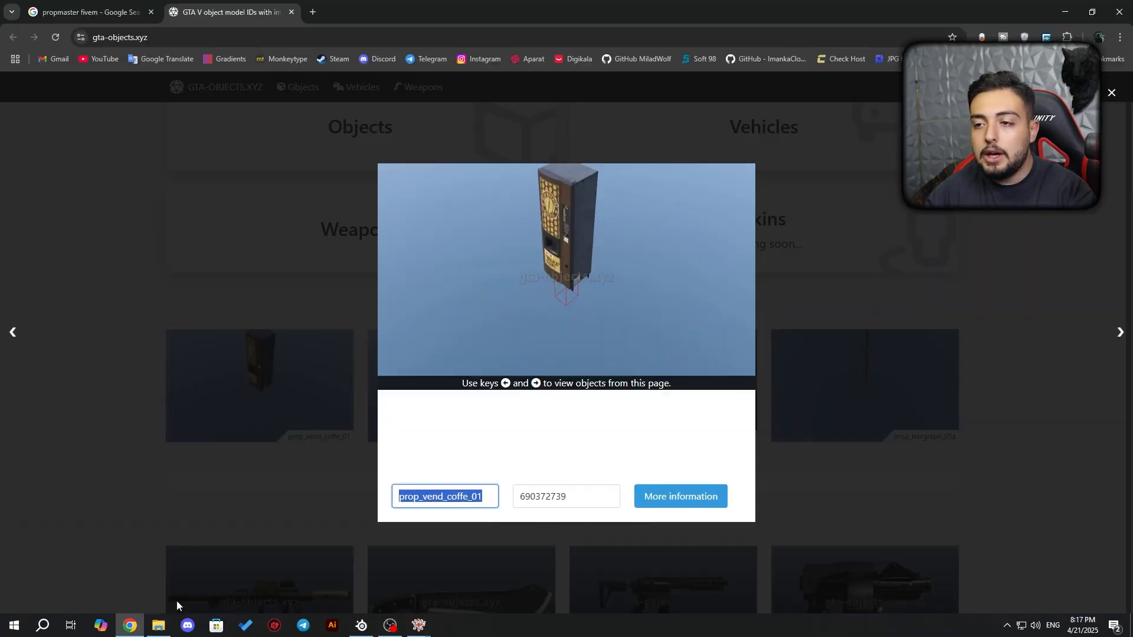
{"action": "left_click", "coordinate": [1114, 96]}
{"action": "scroll", "coordinate": [696, 357], "scroll_direction": "down", "scroll_amount": 1}
{"action": "scroll", "coordinate": [696, 358], "scroll_direction": "up", "scroll_amount": 2}
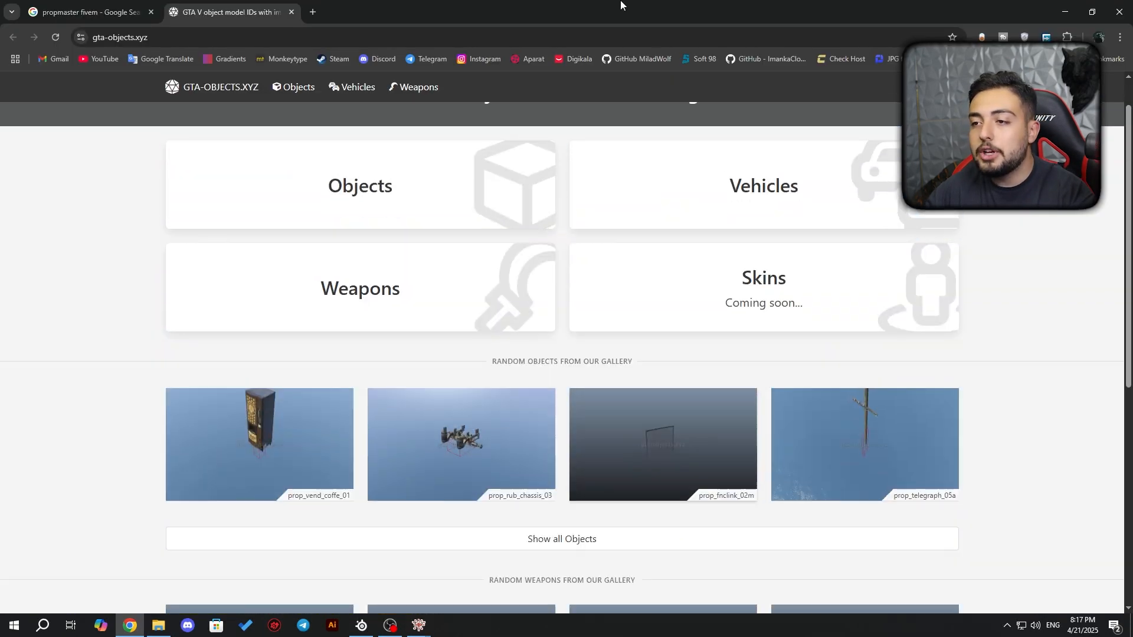
{"action": "left_click_drag", "start_coordinate": [622, 4], "coordinate": [735, 340]}
- Back in CodeWalker, bring up the project window and inspect the entity properties of the fire hydrant beside the postbox
{"action": "left_click", "coordinate": [331, 317]}
{"action": "left_click", "coordinate": [358, 333]}
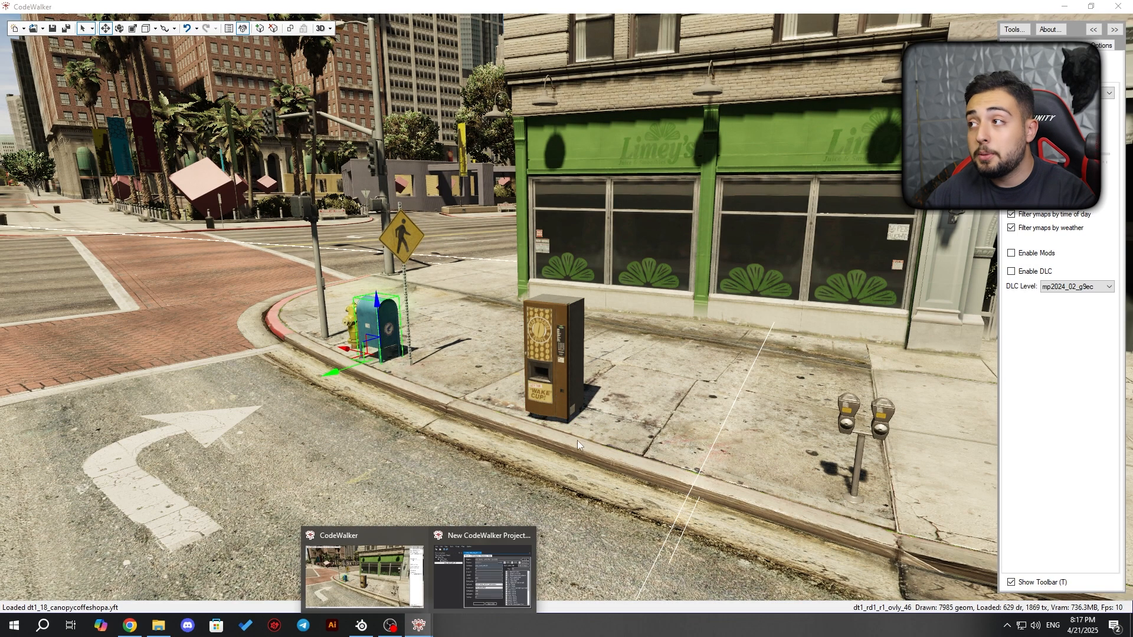
{"action": "left_click", "coordinate": [483, 570]}
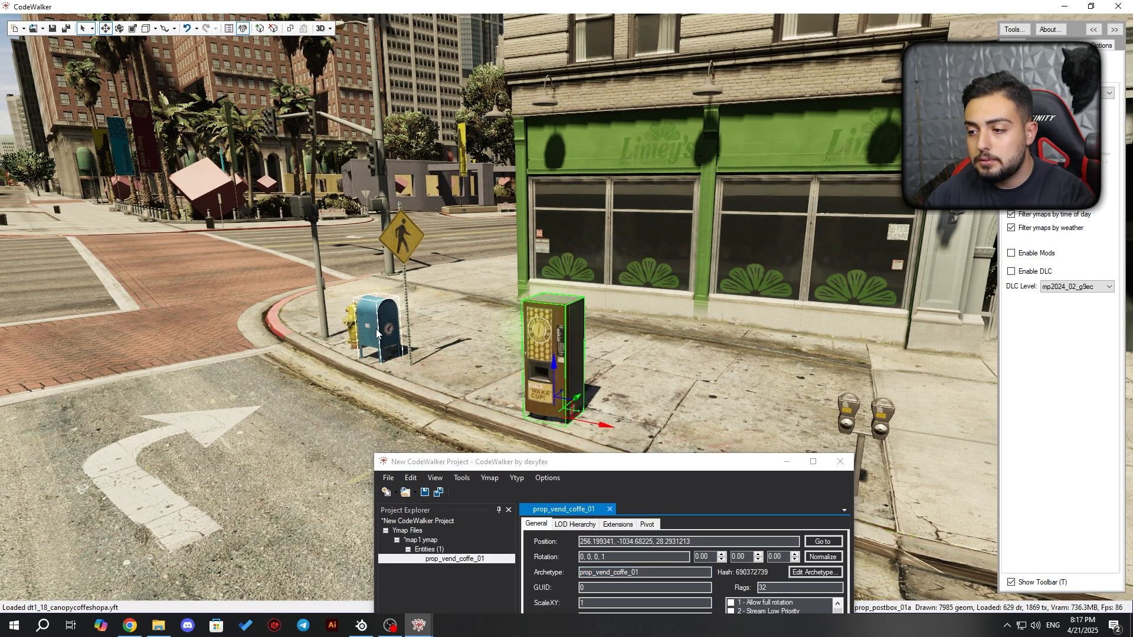
{"action": "left_click", "coordinate": [357, 328]}
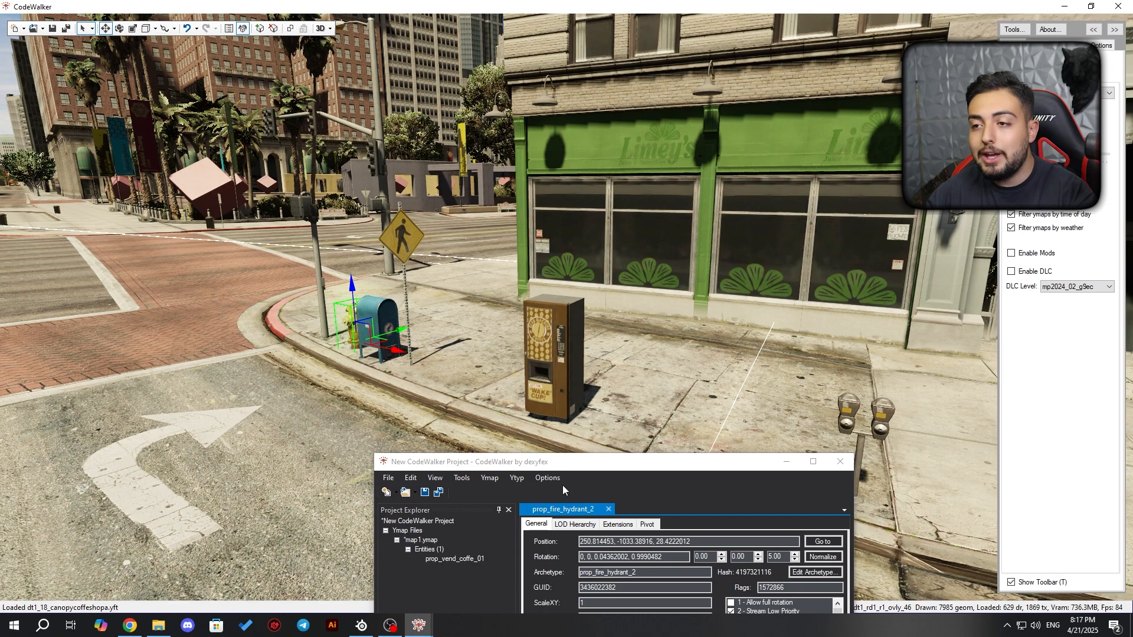
{"action": "left_click_drag", "start_coordinate": [588, 466], "coordinate": [637, 231]}
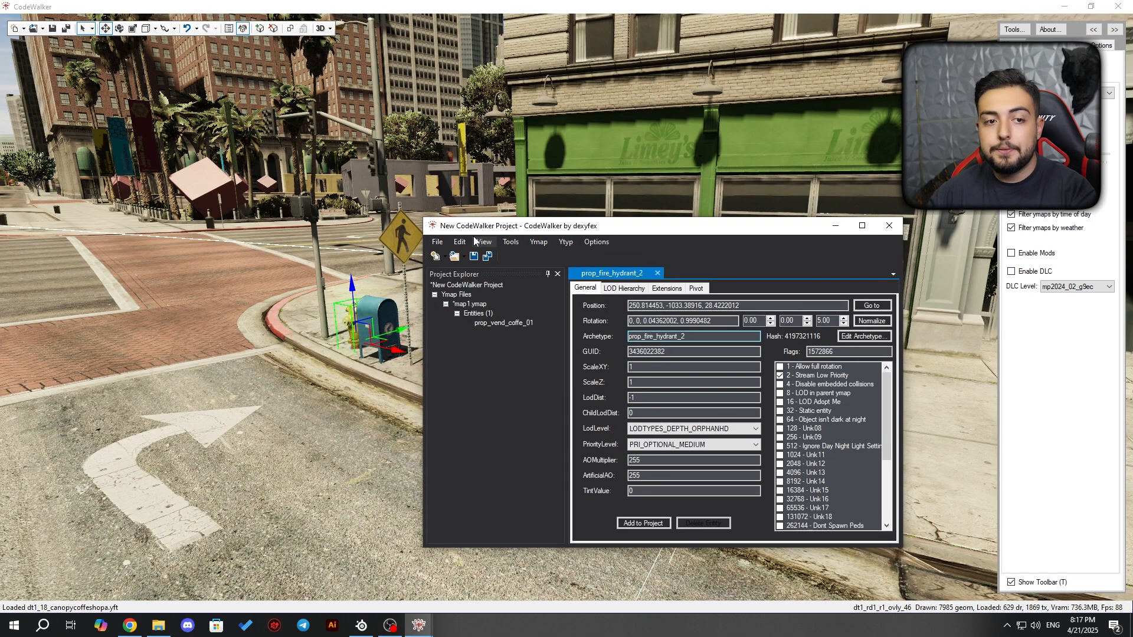
{"action": "left_click_drag", "start_coordinate": [555, 226], "coordinate": [699, 193]}
- Select the blue postbox on the street corner and copy its archetype name, prop_postbox_01a
{"action": "left_click", "coordinate": [392, 325]}
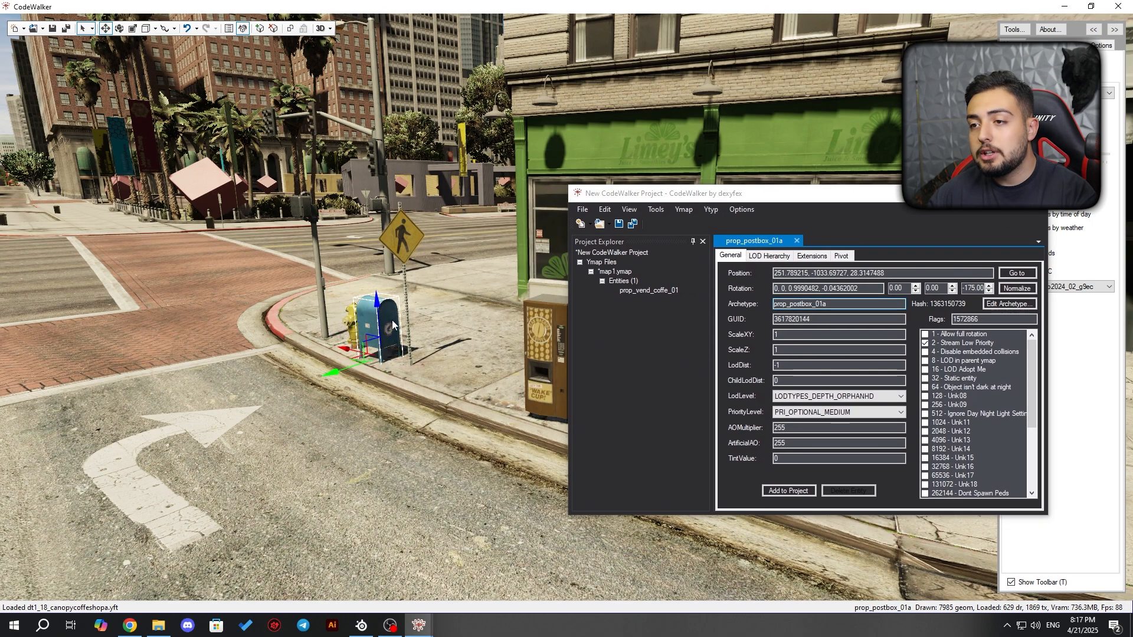
{"action": "double_click", "coordinate": [824, 307]}
{"action": "key", "text": "ctrl+c"}
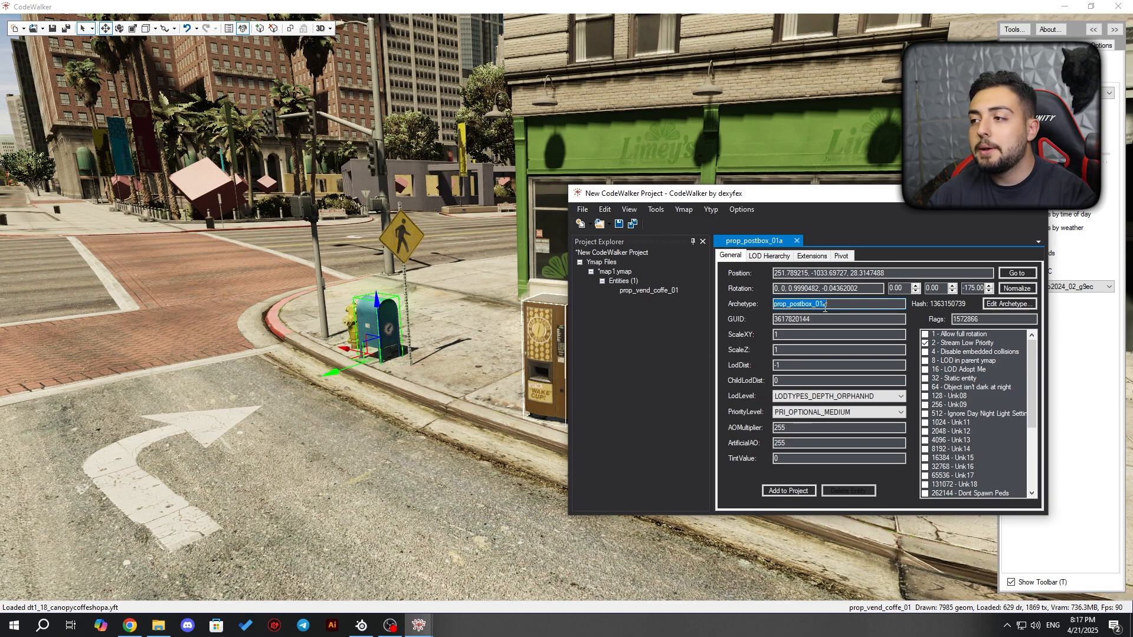
- Add a new entity to map1.ymap and set its archetype to prop_postbox_01a
{"action": "left_click", "coordinate": [627, 291]}
{"action": "left_click", "coordinate": [624, 282]}
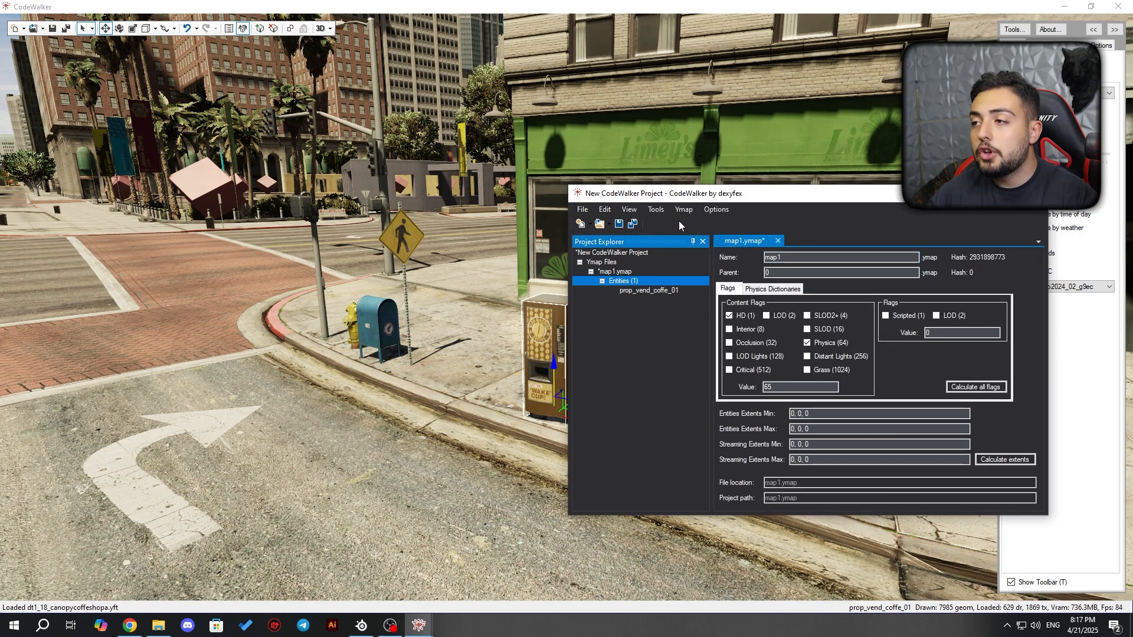
{"action": "left_click", "coordinate": [683, 210]}
{"action": "left_click", "coordinate": [708, 239]}
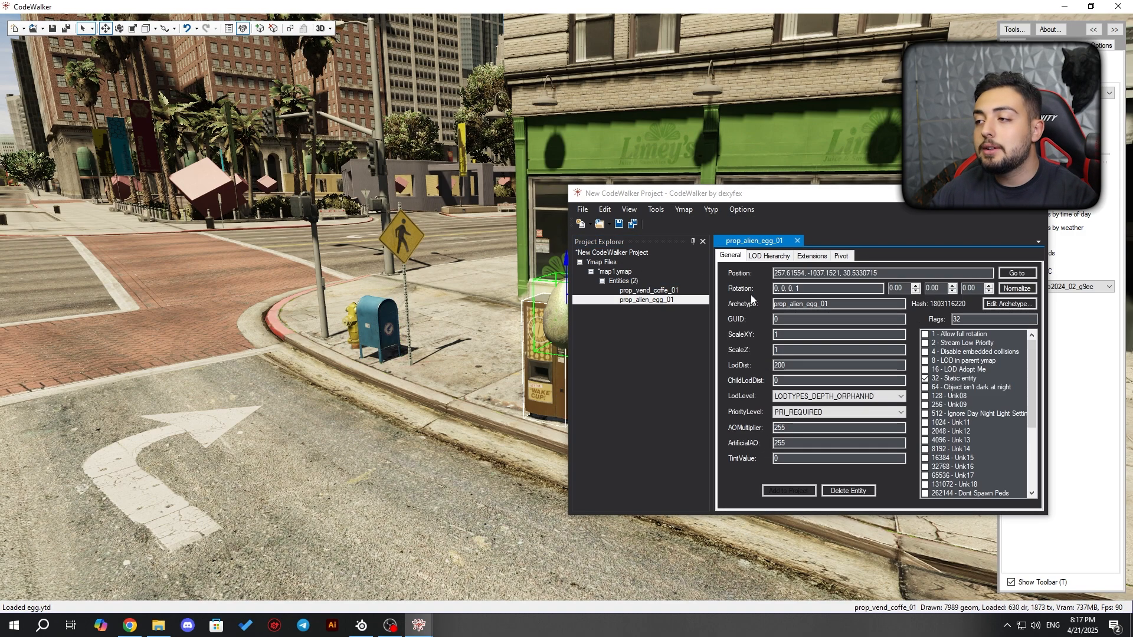
{"action": "double_click", "coordinate": [844, 304]}
{"action": "key", "text": "ctrl+v"}
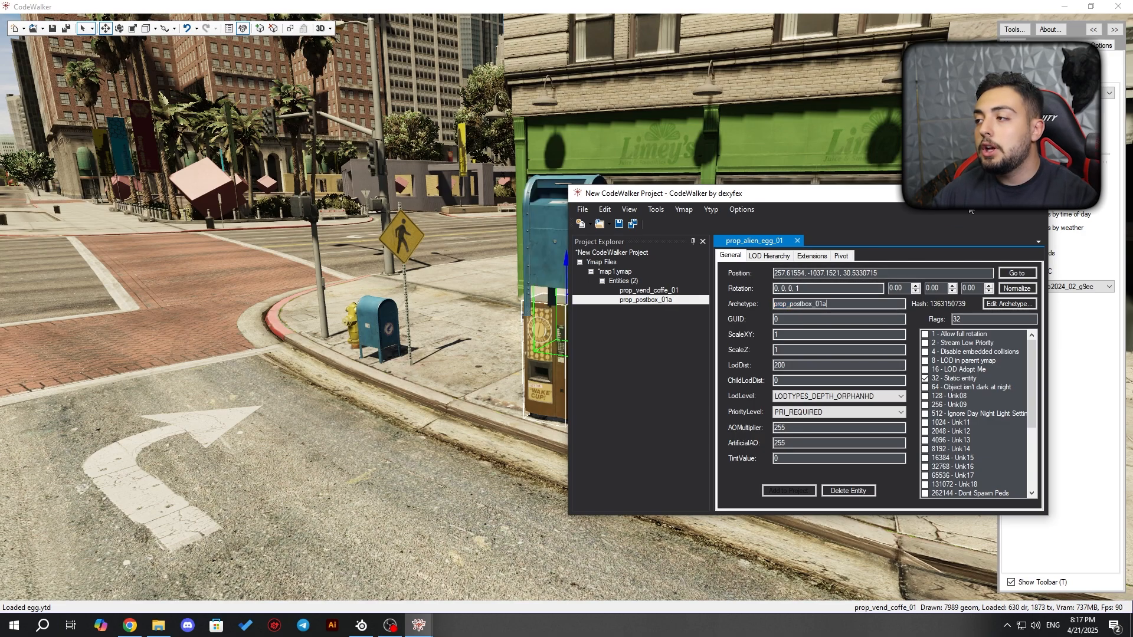
- Clear the project window away and move the new postbox onto the sidewalk beside the vending machine
{"action": "left_click", "coordinate": [979, 194]}
{"action": "left_click_drag", "start_coordinate": [581, 304], "coordinate": [717, 483]}
{"action": "left_click", "coordinate": [657, 491]}
{"action": "key", "text": "w"}
{"action": "key", "text": "d"}
{"action": "key", "text": "s"}
{"action": "key", "text": "a"}
{"action": "key", "text": "s"}
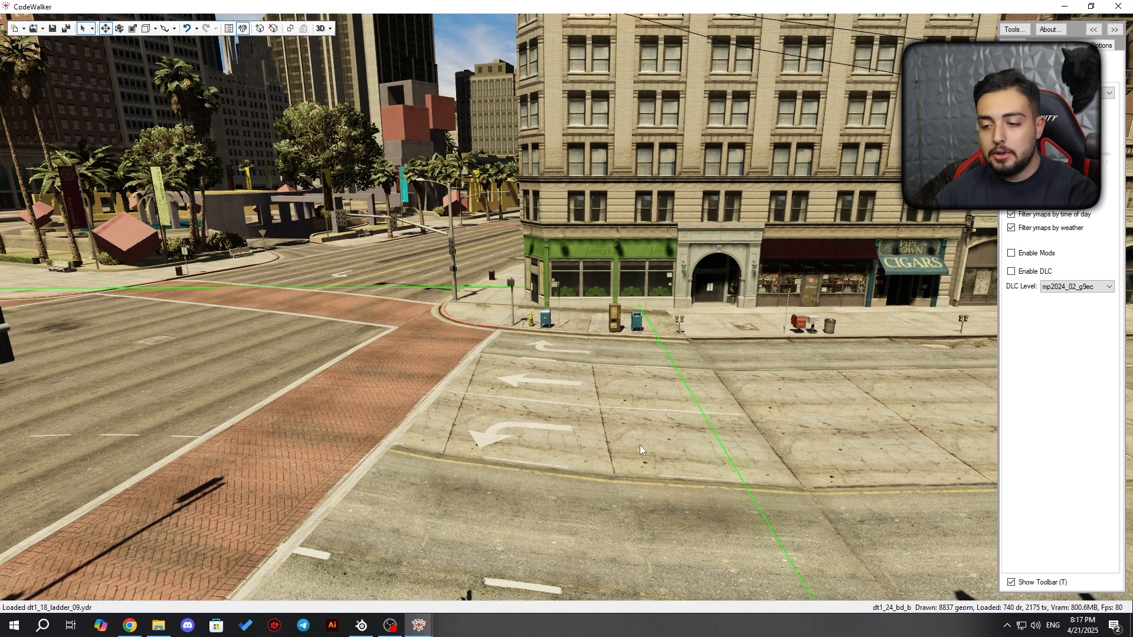
- Reopen the project window and save map1.ymap to the Desktop under the name testmap.ymap
{"action": "mouse_move", "coordinate": [420, 626]}
{"action": "left_click", "coordinate": [455, 590]}
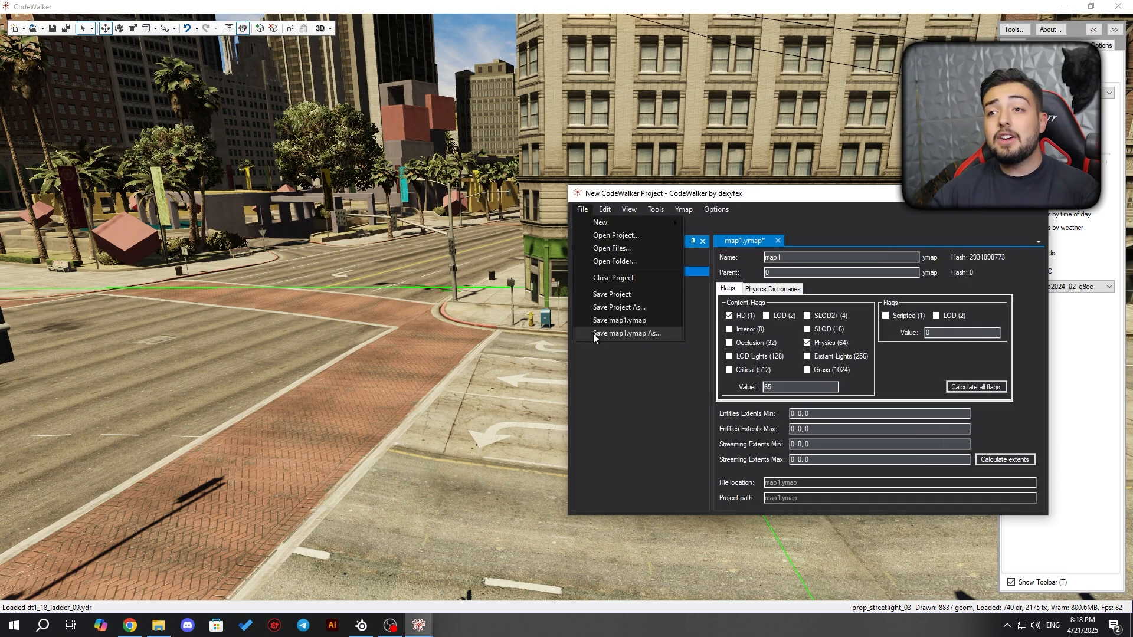
{"action": "left_click", "coordinate": [665, 425]}
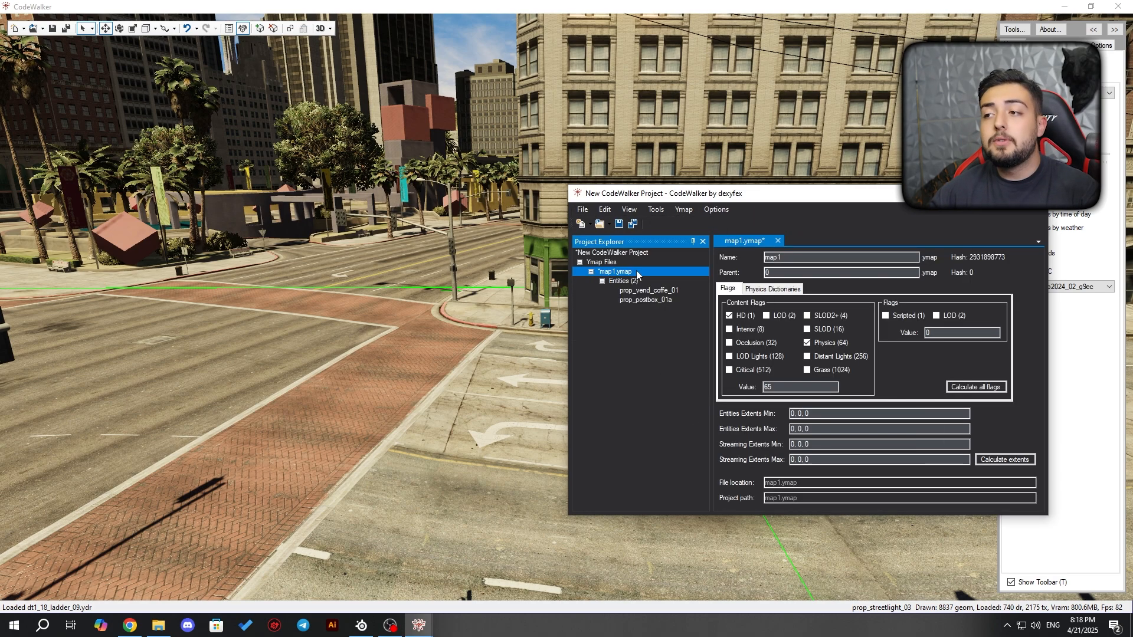
{"action": "left_click", "coordinate": [582, 209]}
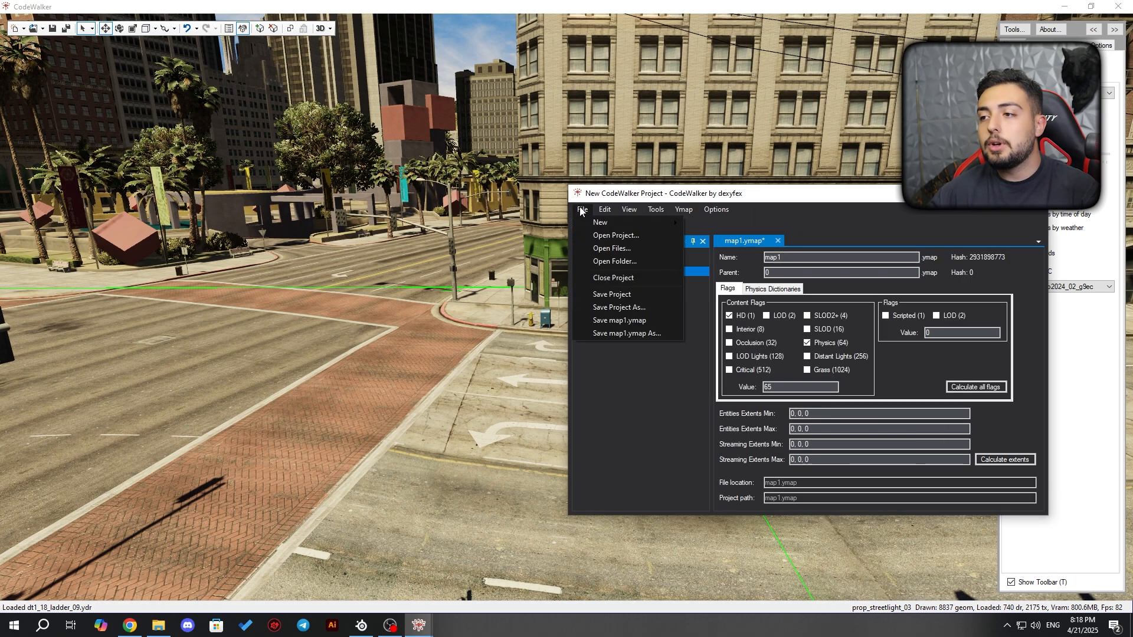
{"action": "left_click", "coordinate": [665, 334]}
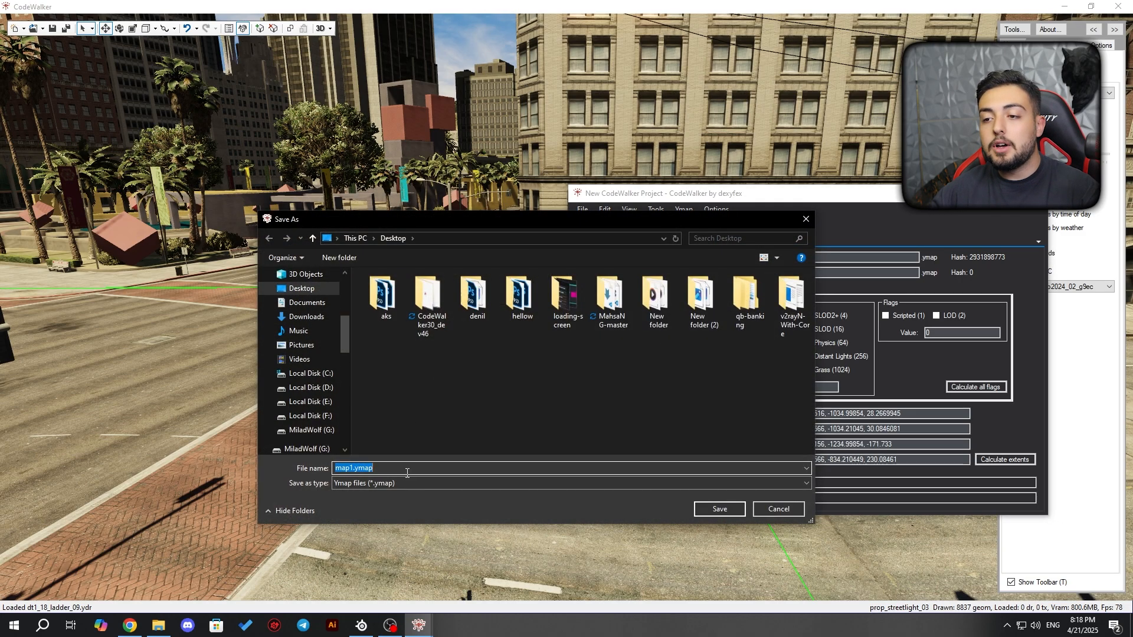
{"action": "left_click", "coordinate": [365, 466]}
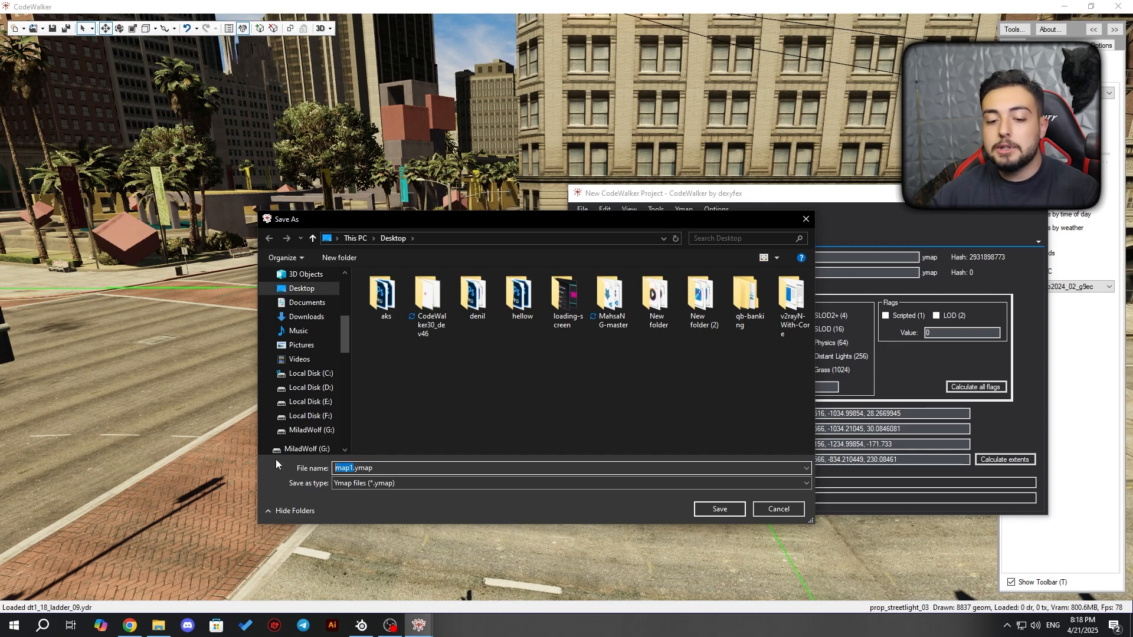
{"action": "type", "text": "test"}
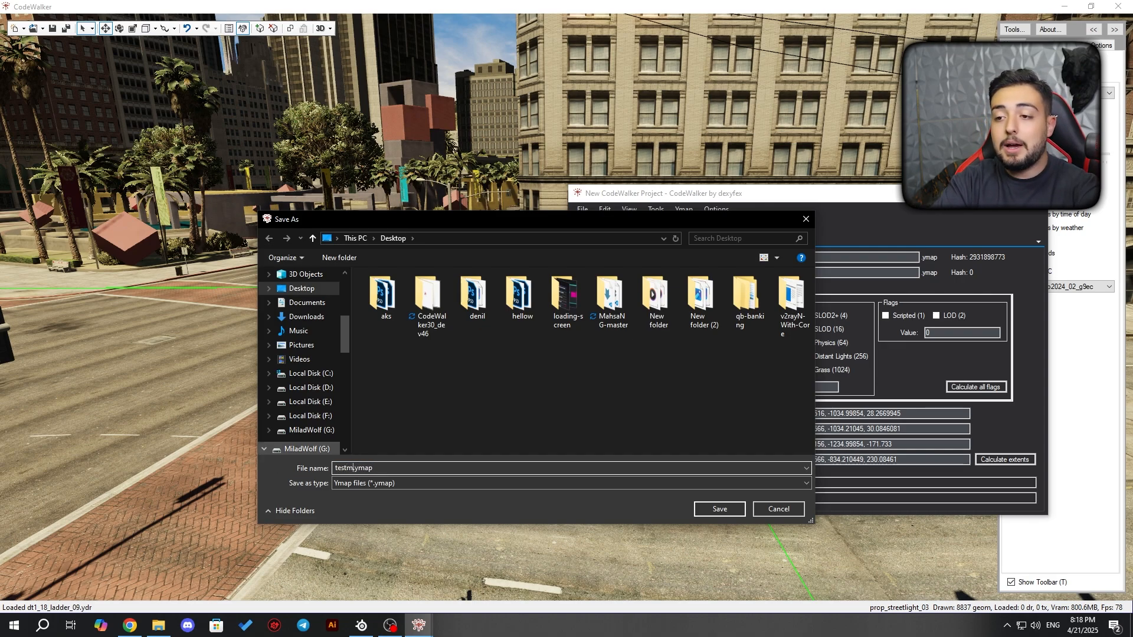
{"action": "left_click", "coordinate": [738, 515]}
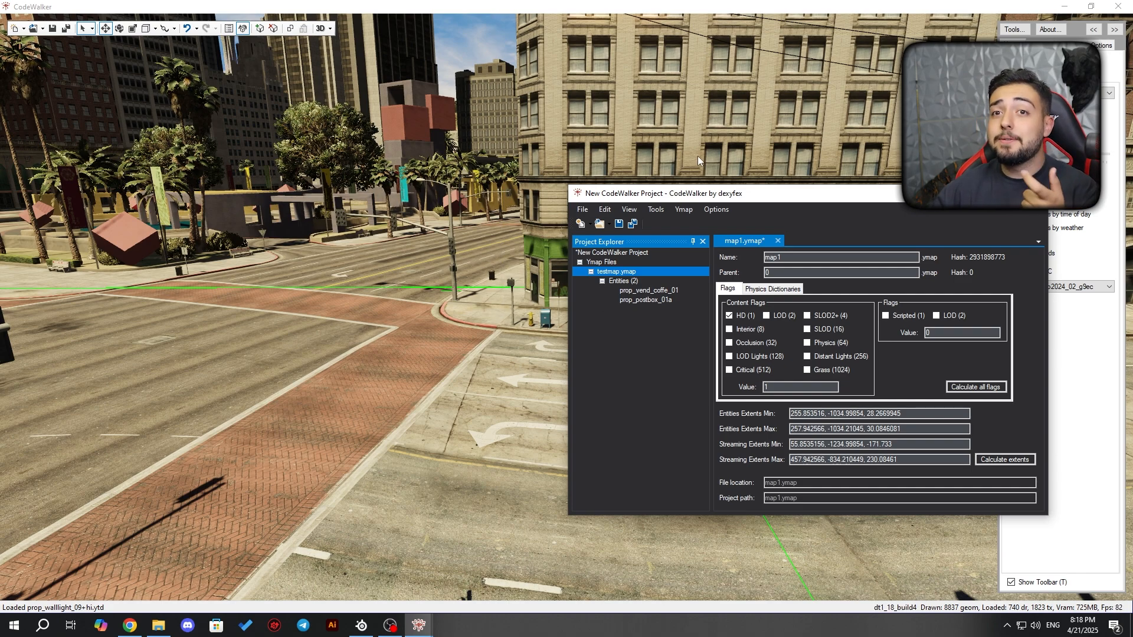
- Generate the project's manifest and save it to the Desktop as _manifest.ymf
{"action": "left_click", "coordinate": [686, 213]}
{"action": "mouse_move", "coordinate": [655, 207]}
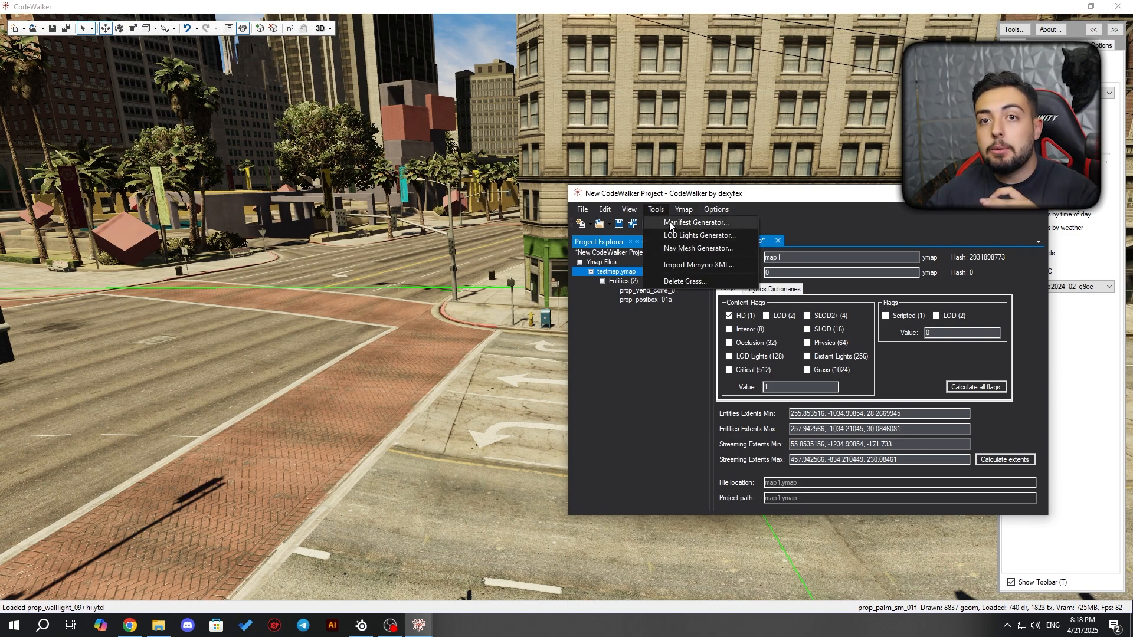
{"action": "left_click", "coordinate": [670, 224]}
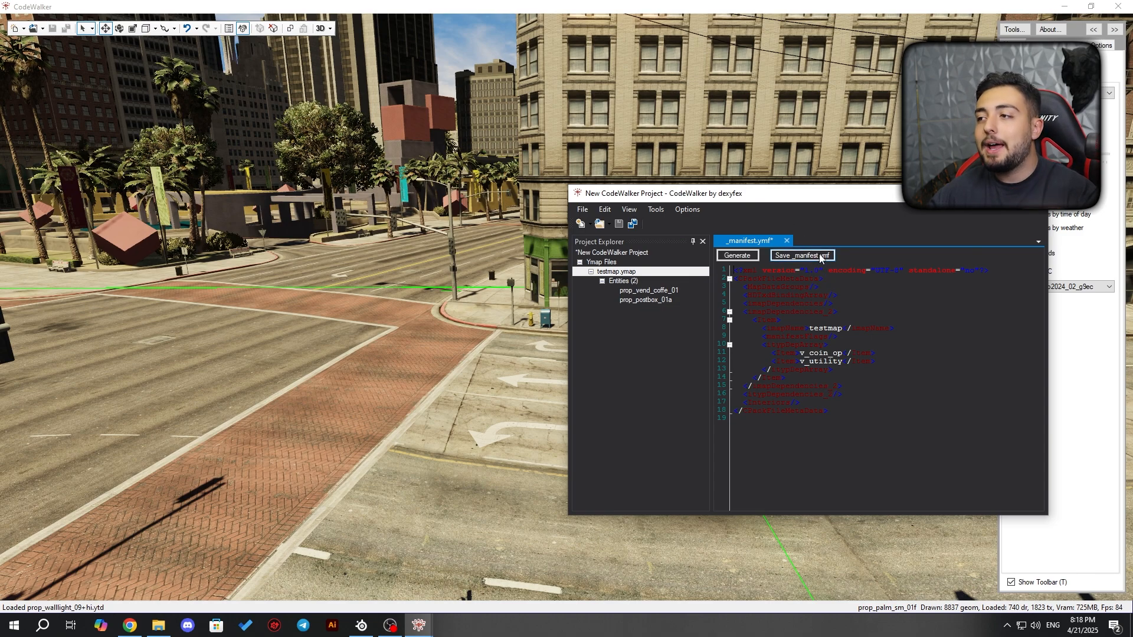
{"action": "left_click", "coordinate": [802, 255]}
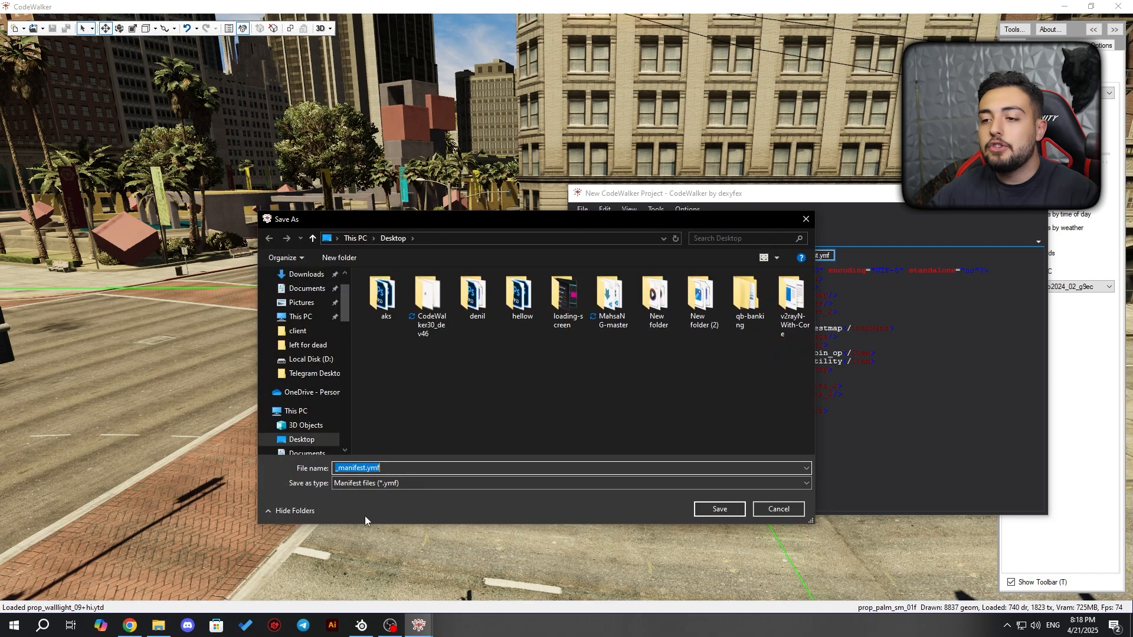
{"action": "left_click", "coordinate": [336, 468]}
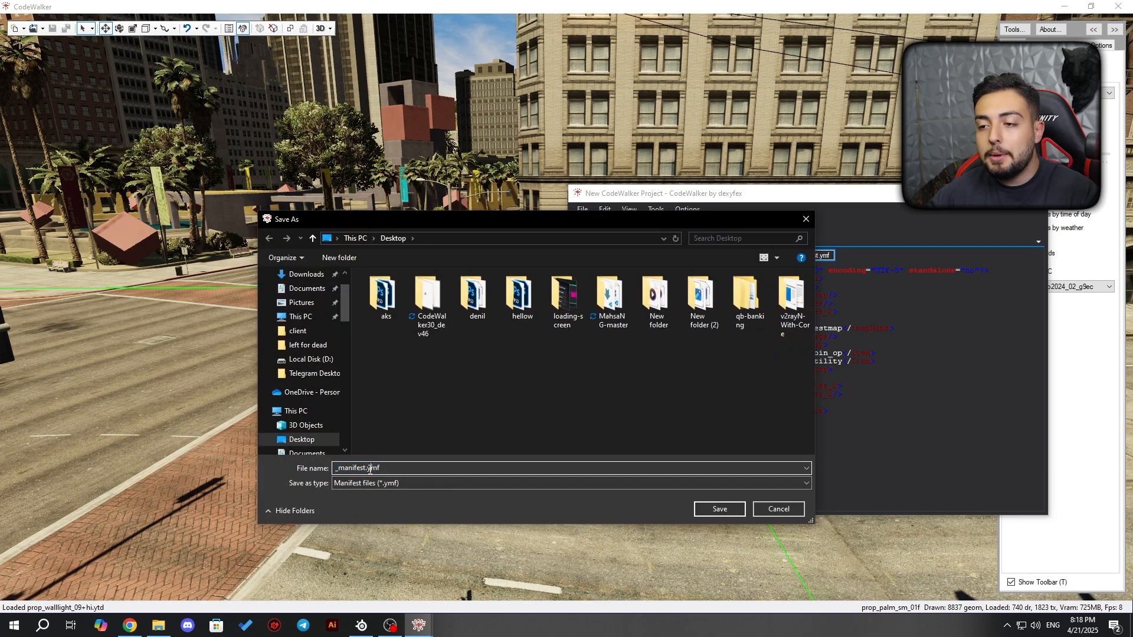
{"action": "left_click", "coordinate": [722, 508]}
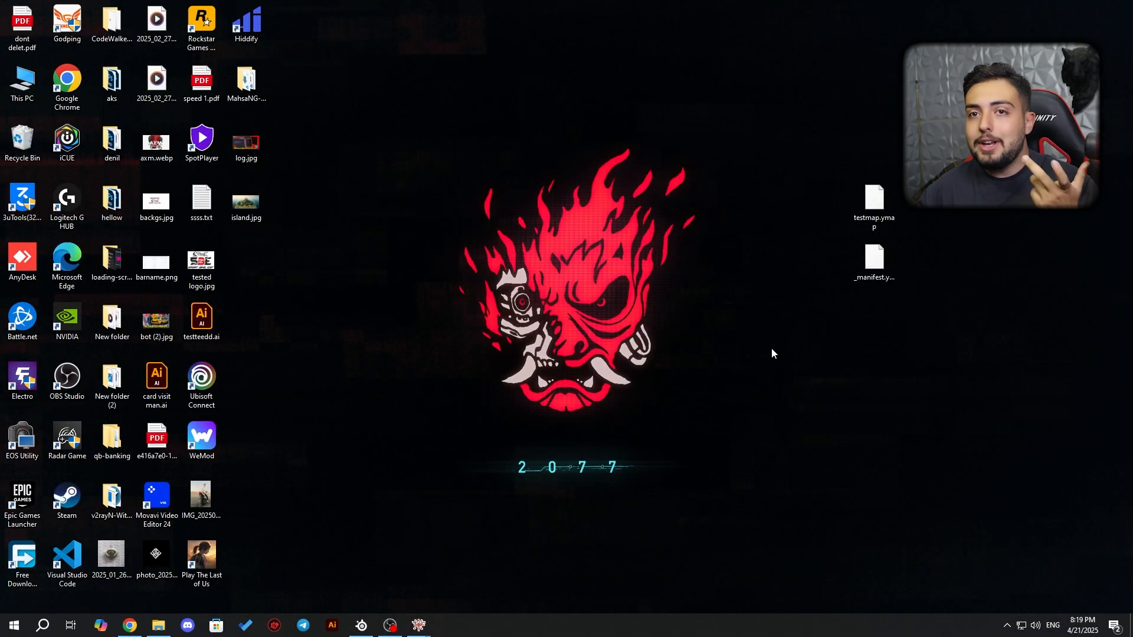
- Switch to File Explorer, create a folder named testmap in the server's data\resources folder and open it
{"action": "left_click_drag", "start_coordinate": [816, 152], "coordinate": [933, 384]}
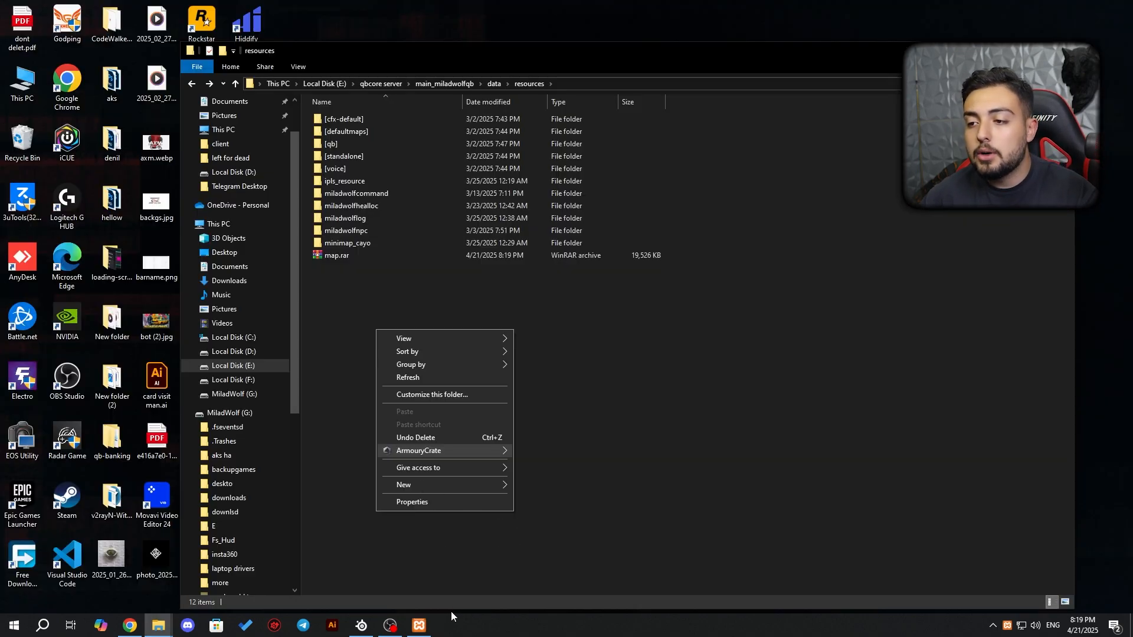
{"action": "mouse_move", "coordinate": [449, 484]}
{"action": "left_click", "coordinate": [533, 509]}
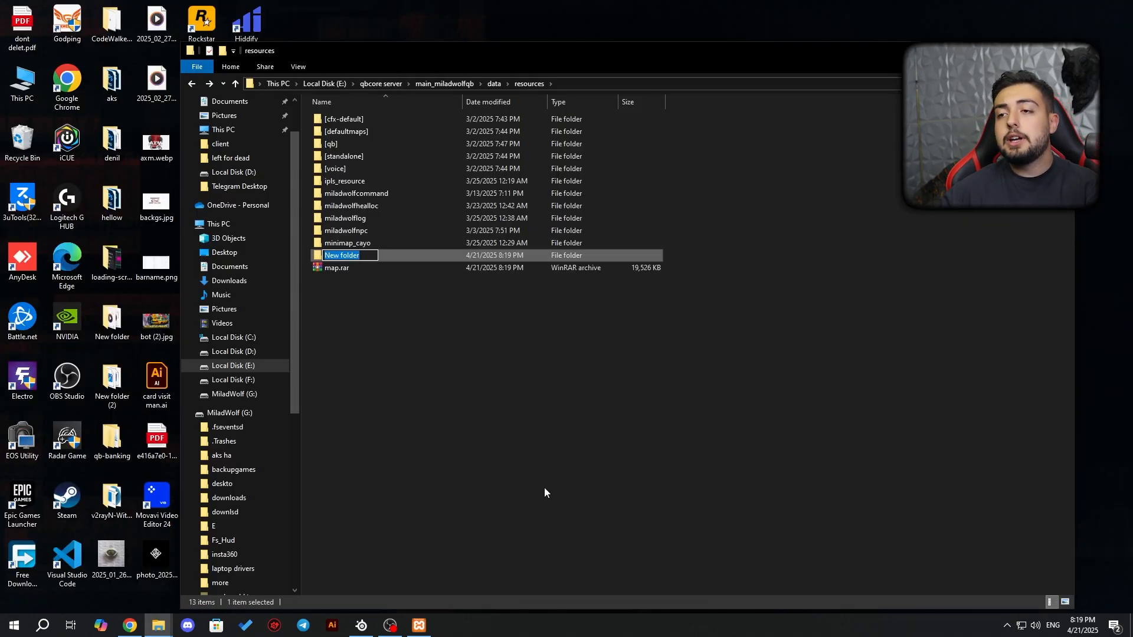
{"action": "type", "text": "tes"}
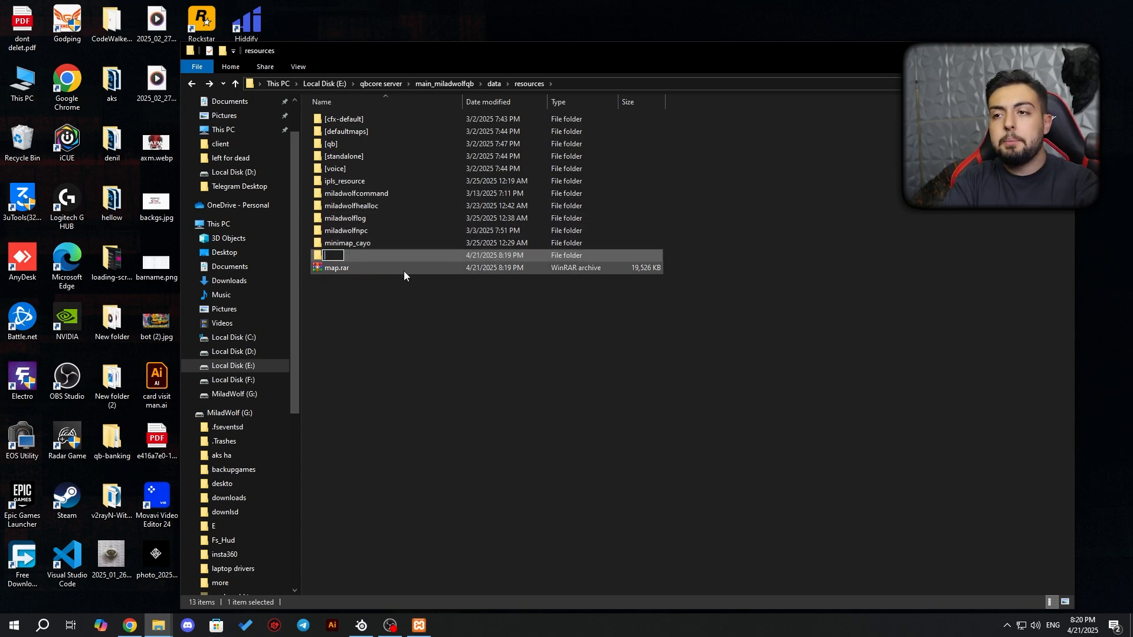
{"action": "type", "text": "tmap"}
{"action": "key", "text": "Return"}
{"action": "key", "text": "Return"}
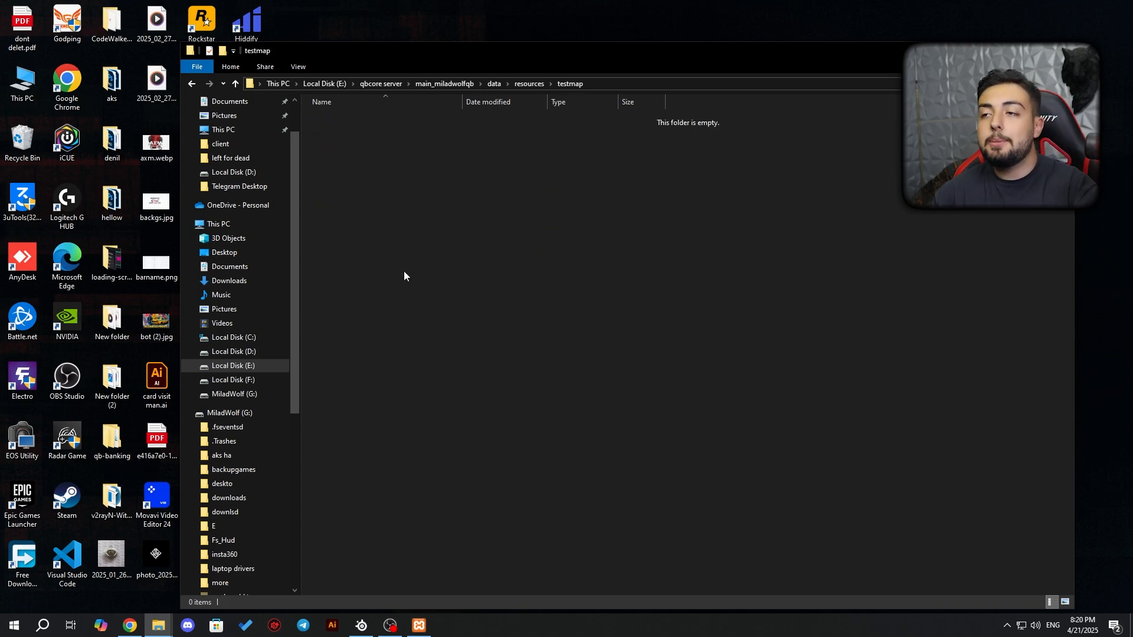
- Create a folder named stream inside testmap and open it
{"action": "right_click", "coordinate": [403, 274]}
{"action": "mouse_move", "coordinate": [442, 437]}
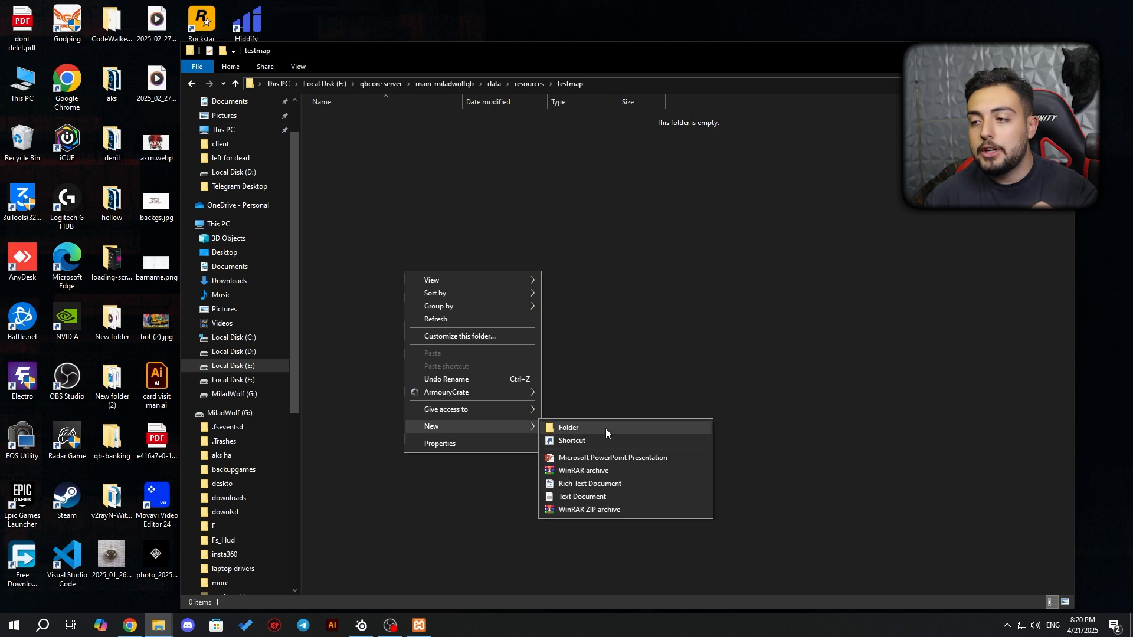
{"action": "left_click", "coordinate": [605, 429]}
{"action": "type", "text": "stream"}
{"action": "key", "text": "Return"}
{"action": "key", "text": "Return"}
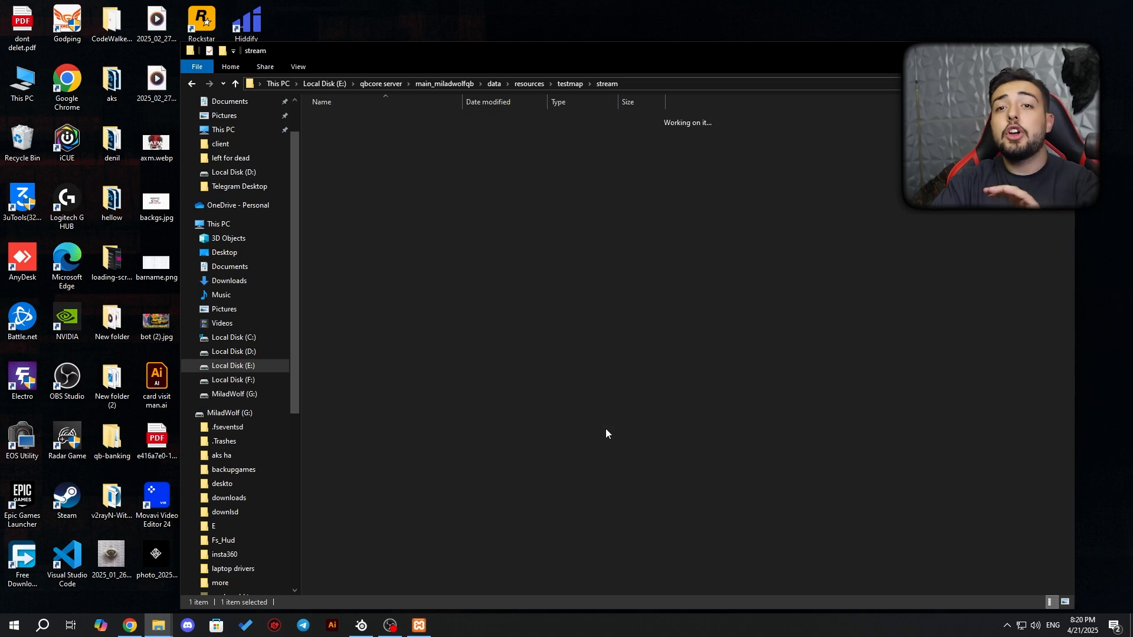
- Copy testmap.ymap and _manifest.ymf from the Desktop into the stream folder
{"action": "right_click", "coordinate": [557, 263]}
{"action": "left_click_drag", "start_coordinate": [607, 43], "coordinate": [770, 401]}
{"action": "left_click_drag", "start_coordinate": [846, 146], "coordinate": [899, 372]}
{"action": "left_click", "coordinate": [560, 530]}
{"action": "key", "text": "ctrl+v"}
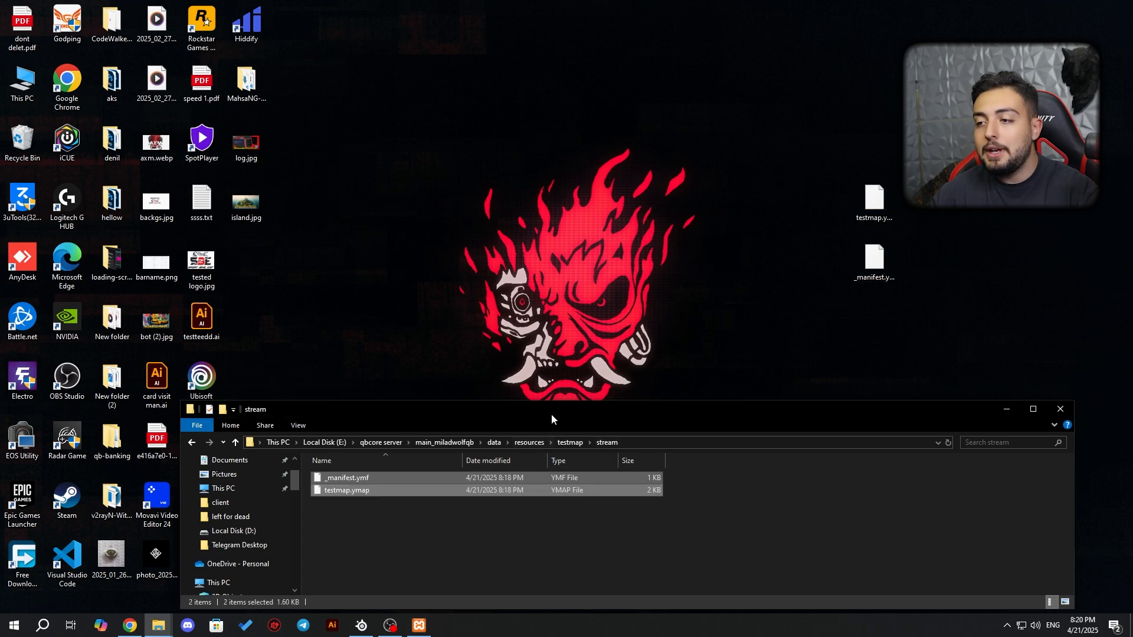
- Go back to the testmap folder, create a file named fxmanifest.lua there beside the stream folder and open it in the code editor
{"action": "left_click_drag", "start_coordinate": [553, 413], "coordinate": [386, 0]}
{"action": "left_click", "coordinate": [345, 121]}
{"action": "key", "text": "alt+Left"}
{"action": "right_click", "coordinate": [165, 98]}
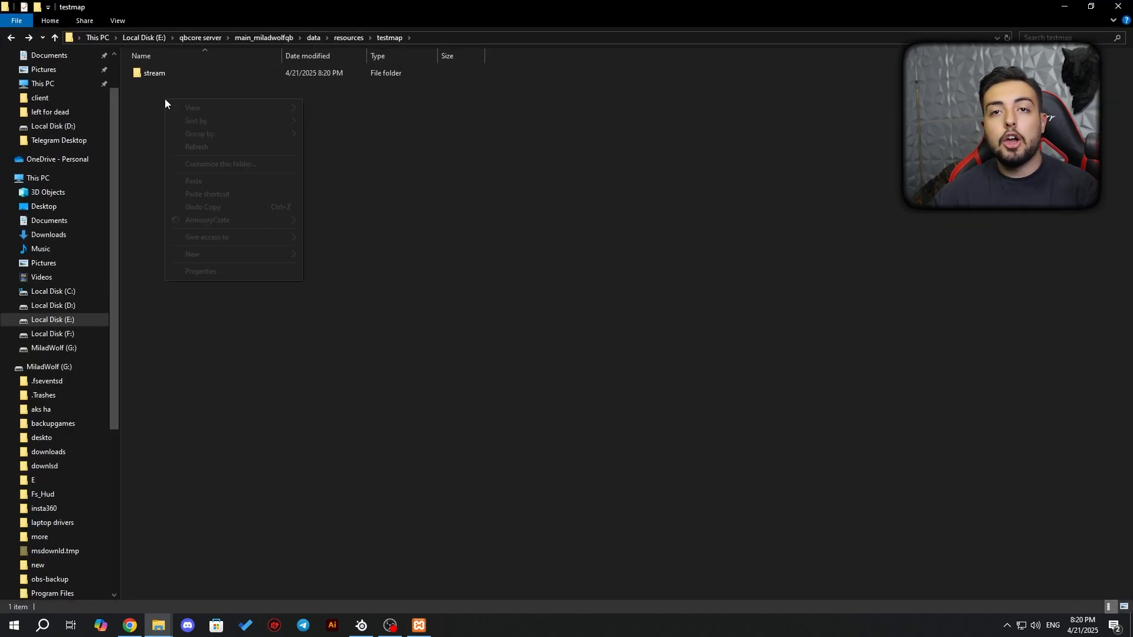
{"action": "mouse_move", "coordinate": [276, 255]}
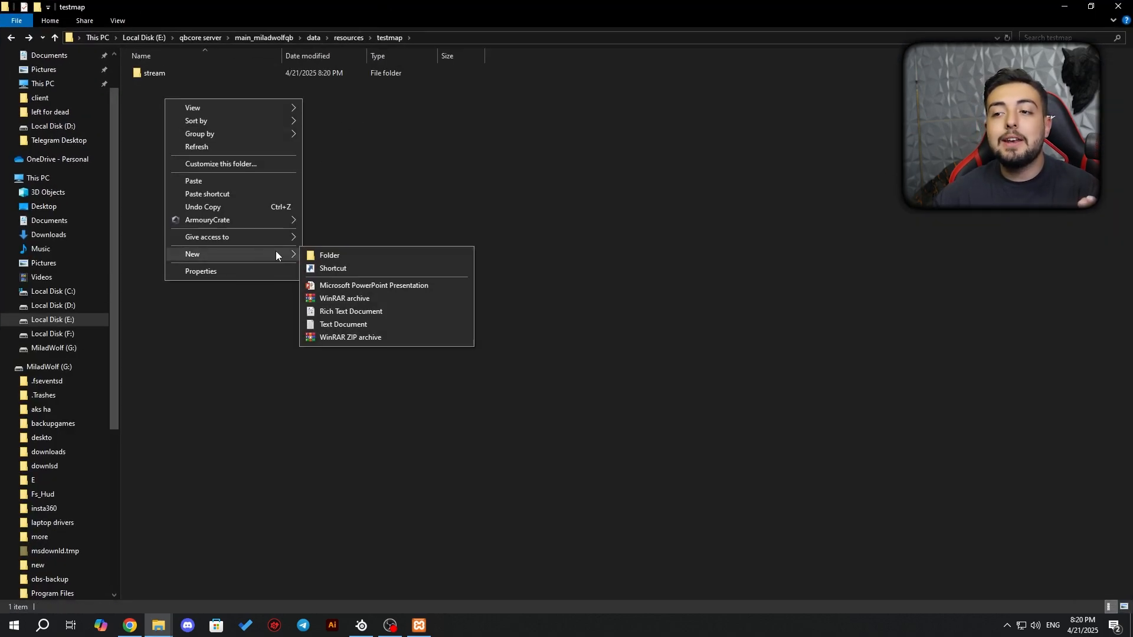
{"action": "left_click", "coordinate": [359, 324]}
{"action": "key", "text": "BackSpace"}
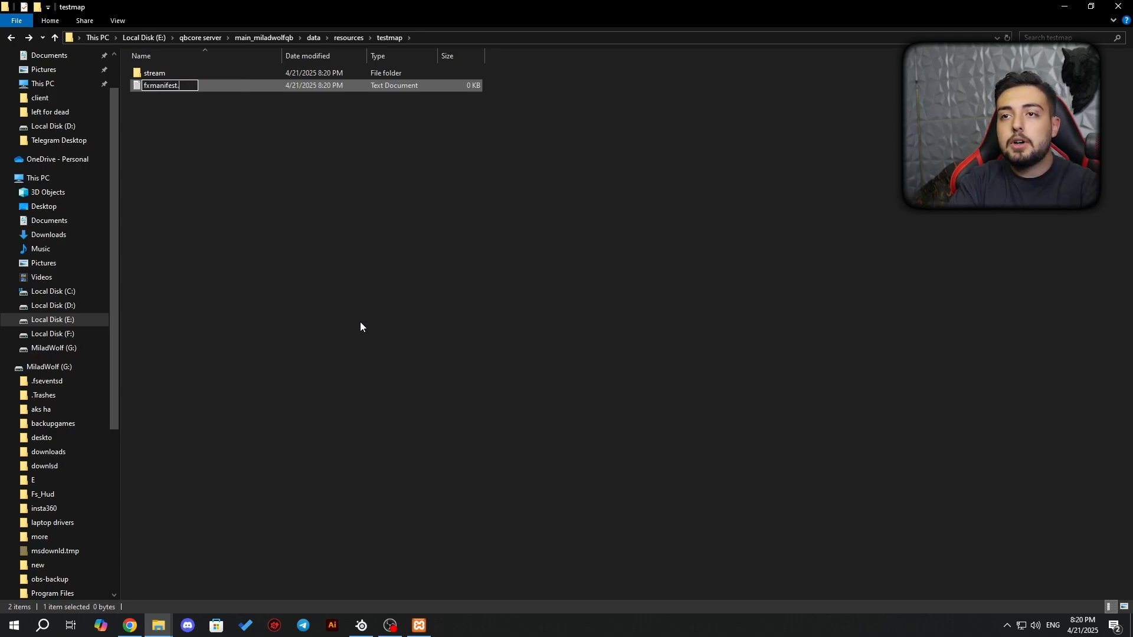
{"action": "type", "text": "fxmanifest.lua"}
{"action": "key", "text": "Return"}
{"action": "key", "text": "Return"}
{"action": "key", "text": "Return"}
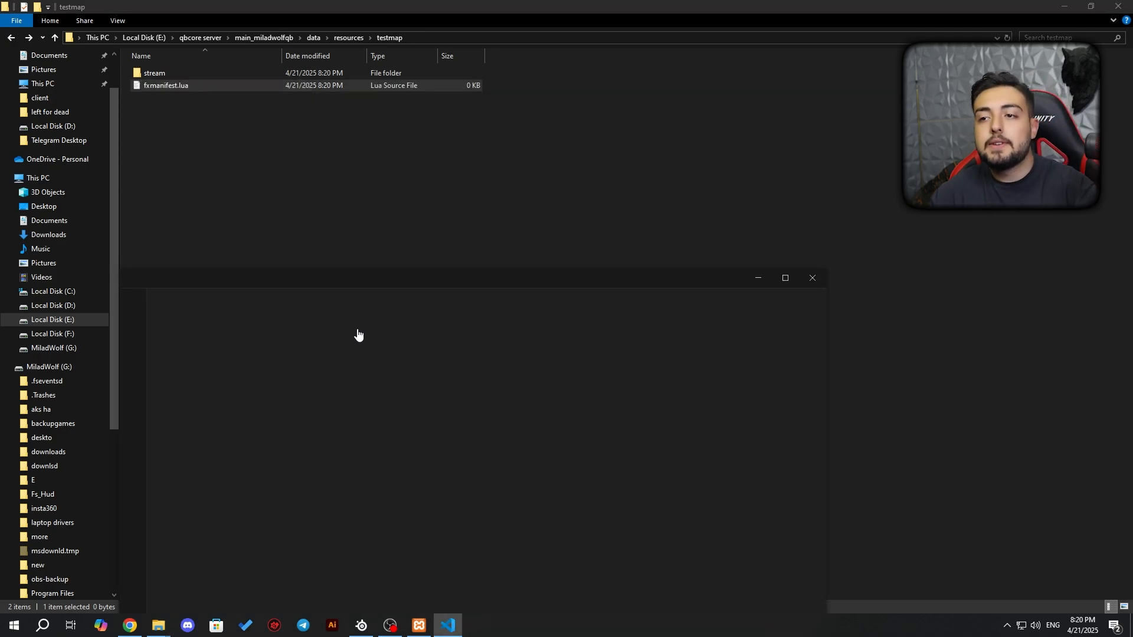
- Paste the copied manifest with fx_version 'cerulean', game 'gta5' and this_is_a_map 'yes', remove its client_script line and save
{"action": "key", "text": "super+v"}
{"action": "left_click", "coordinate": [252, 390]}
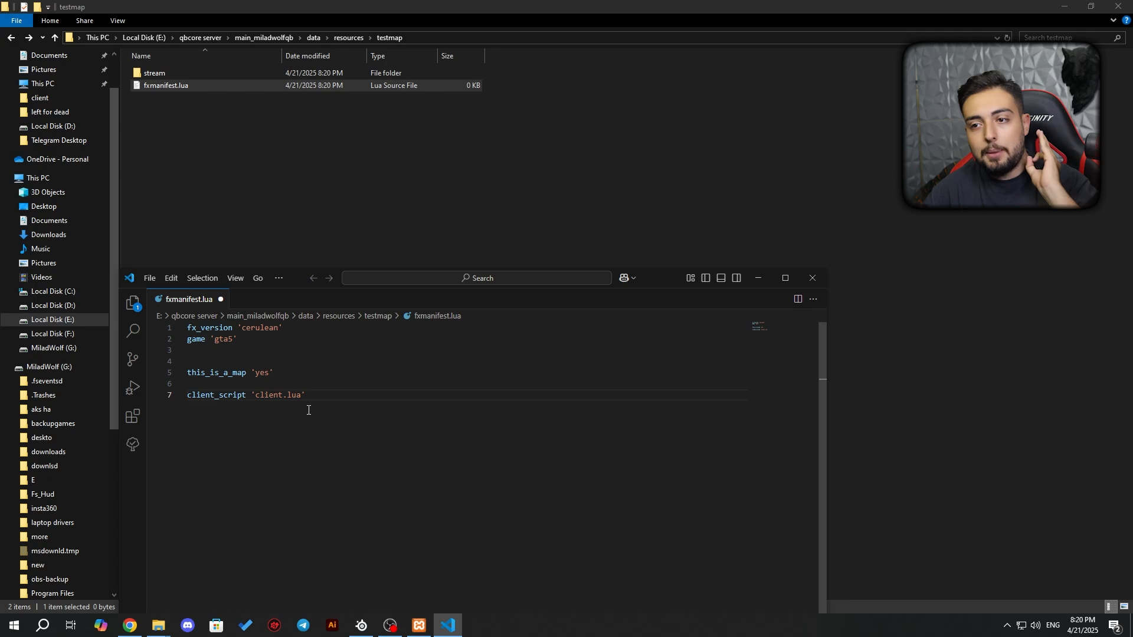
{"action": "left_click_drag", "start_coordinate": [269, 394], "coordinate": [156, 391]}
{"action": "key", "text": "BackSpace"}
{"action": "key", "text": "BackSpace"}
{"action": "key", "text": "BackSpace"}
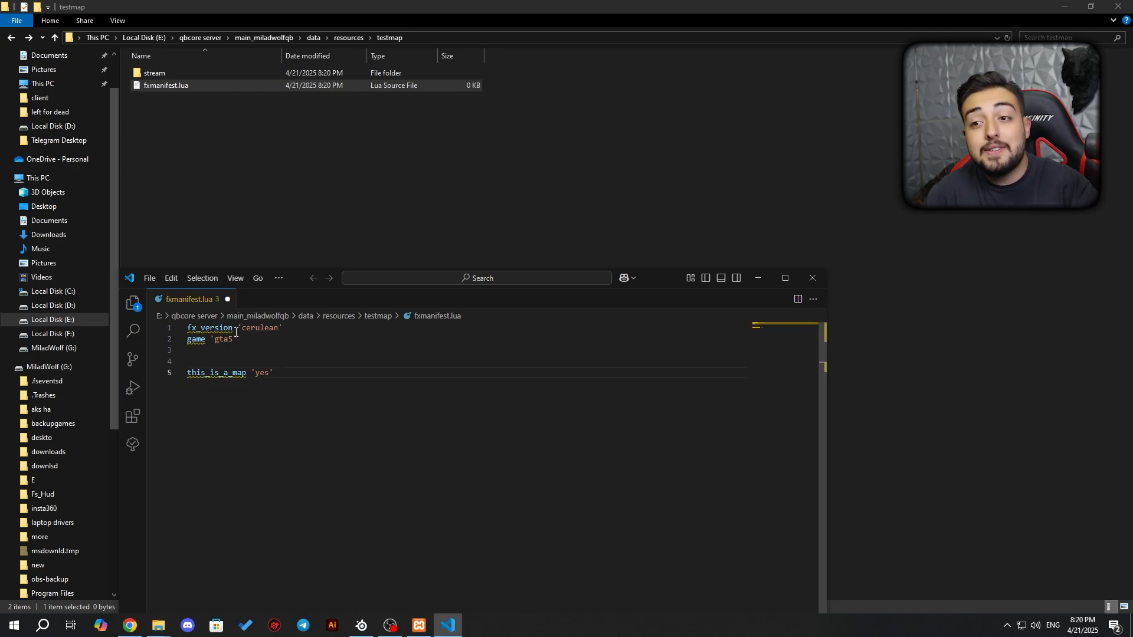
{"action": "key", "text": "ctrl+s"}
- Remove the blank lines above this_is_a_map in fxmanifest.lua, save the file and close it
{"action": "left_click", "coordinate": [238, 340]}
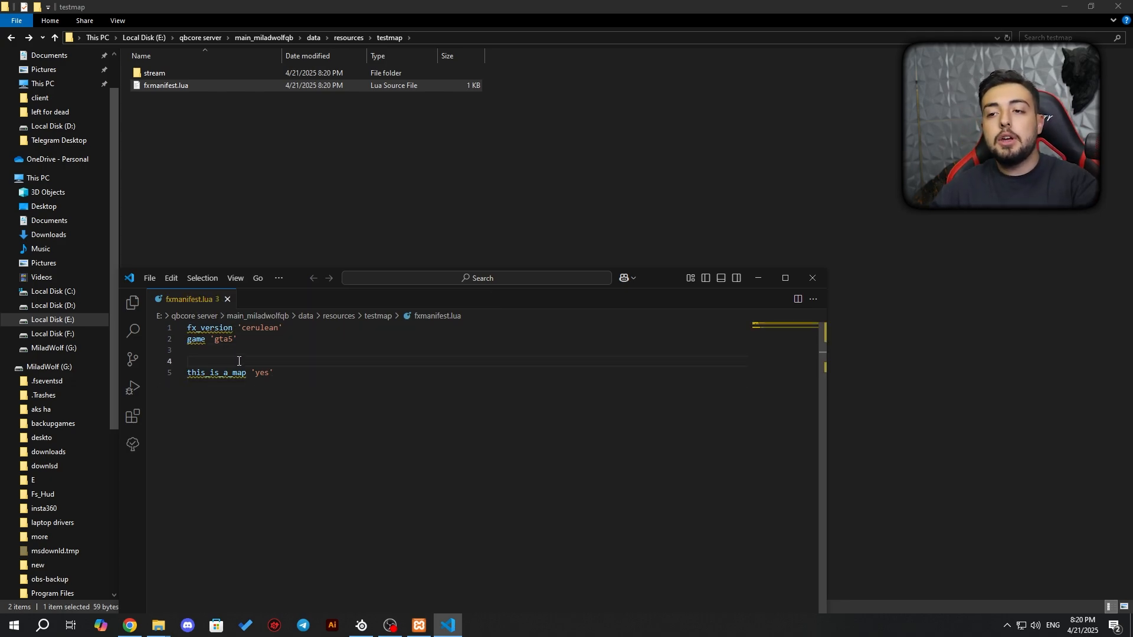
{"action": "key", "text": "BackSpace"}
{"action": "key", "text": "BackSpace"}
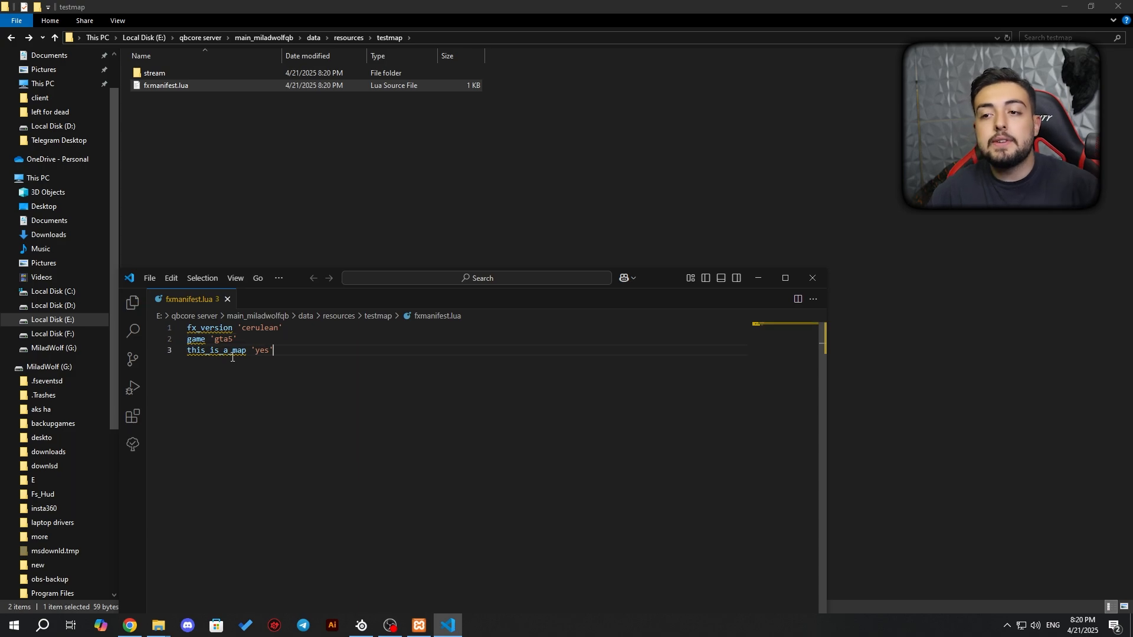
{"action": "key", "text": "shift+Home"}
{"action": "key", "text": "shift+Up"}
{"action": "key", "text": "shift+Up"}
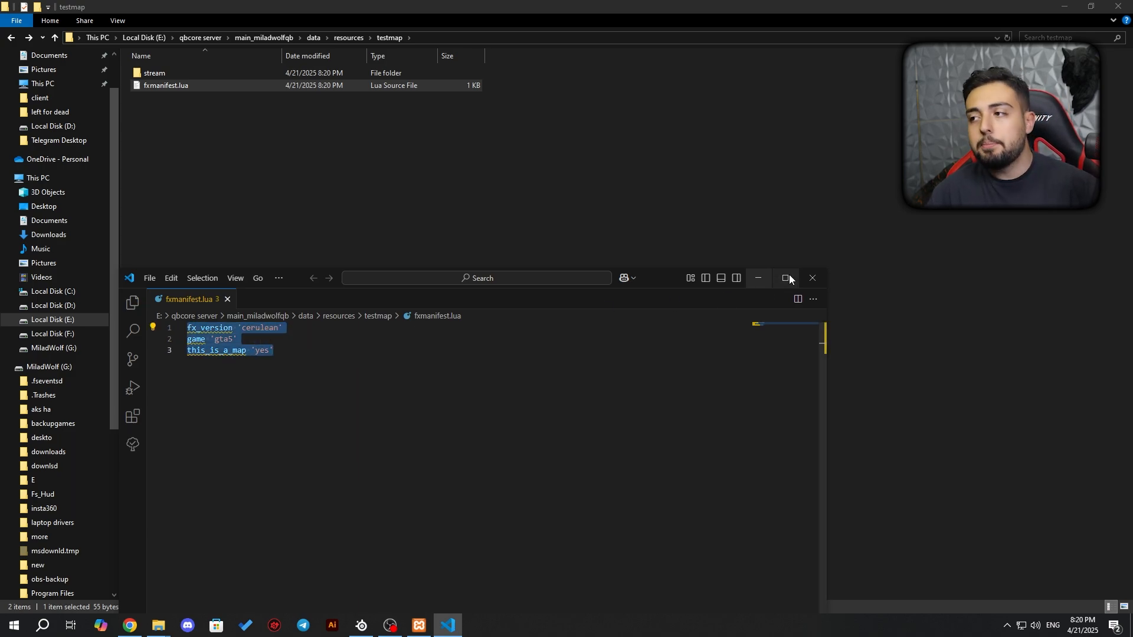
{"action": "left_click", "coordinate": [812, 277]}
- Open server.cfg from the server's data folder in the code editor
{"action": "left_click", "coordinate": [337, 38]}
{"action": "left_click", "coordinate": [314, 38]}
{"action": "double_click", "coordinate": [191, 125]}
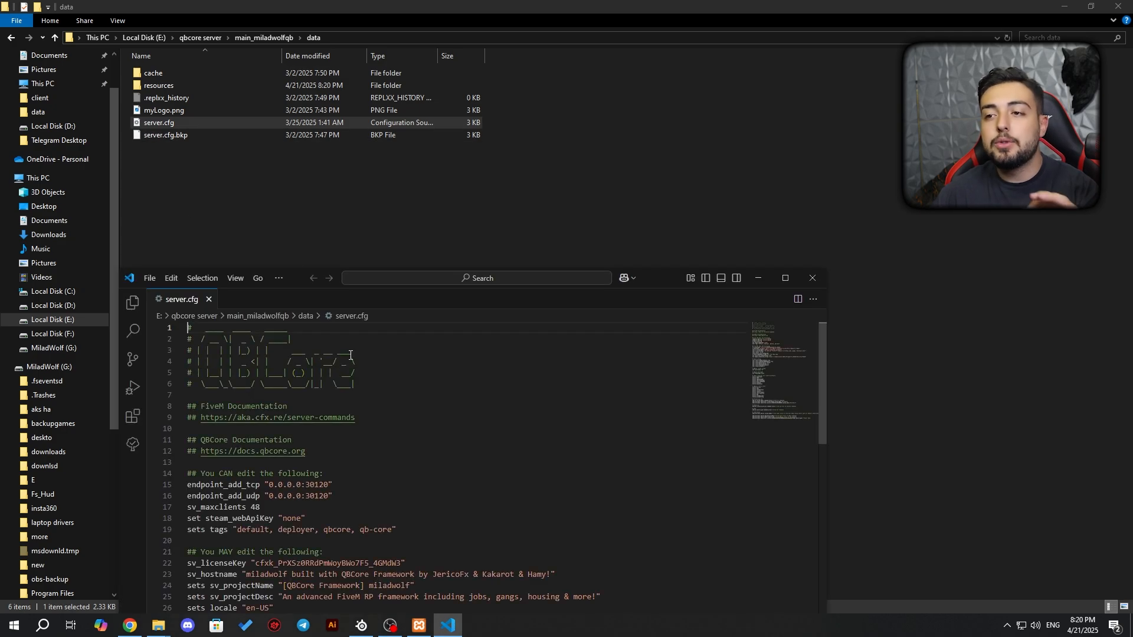
- Take the testmap folder's name from resources, add the line ensure testmap after the last ensure entry in server.cfg, save and close it
{"action": "left_click", "coordinate": [184, 77]}
{"action": "double_click", "coordinate": [191, 87]}
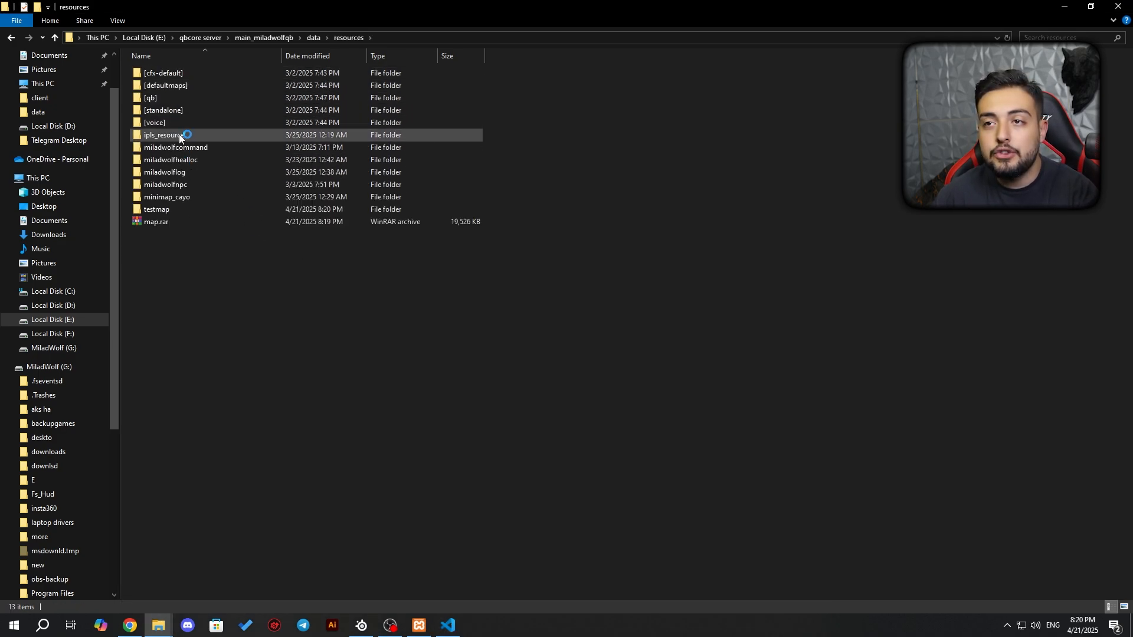
{"action": "left_click", "coordinate": [157, 212]}
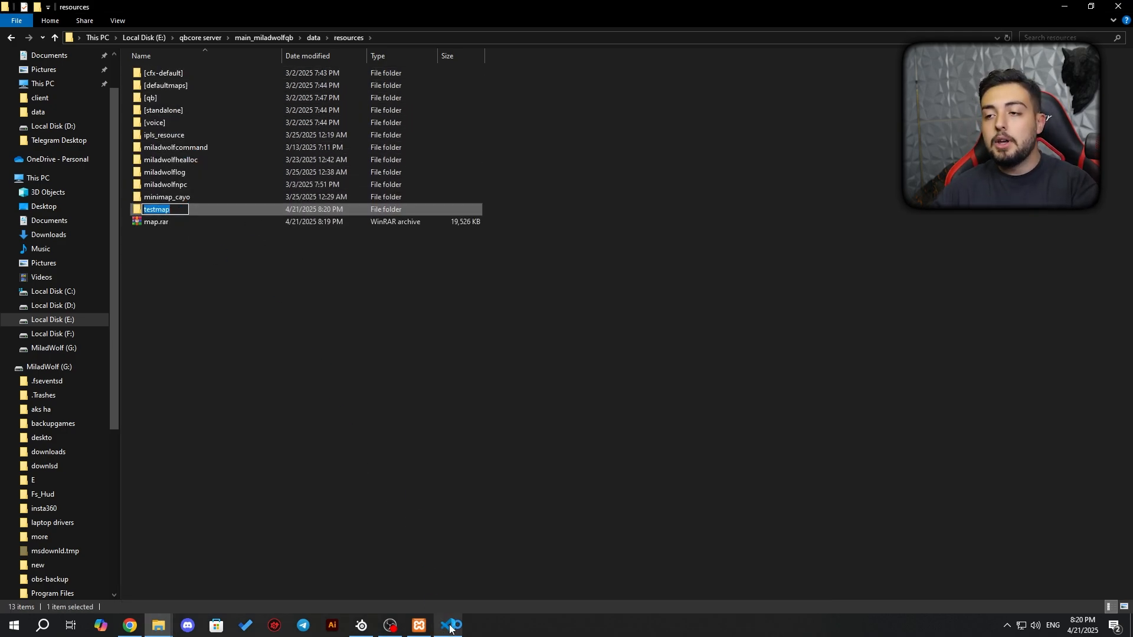
{"action": "double_click", "coordinate": [295, 243]}
{"action": "scroll", "coordinate": [203, 324], "scroll_direction": "down", "scroll_amount": 10}
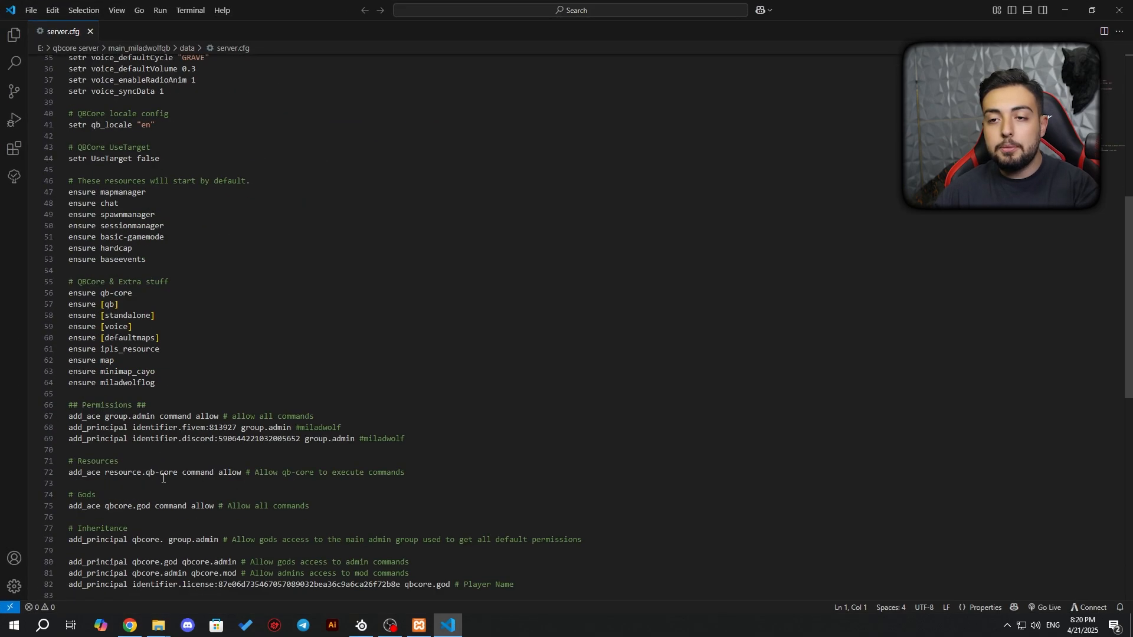
{"action": "left_click", "coordinate": [204, 324]}
{"action": "key", "text": "Return"}
{"action": "type", "text": "ensure testmap"}
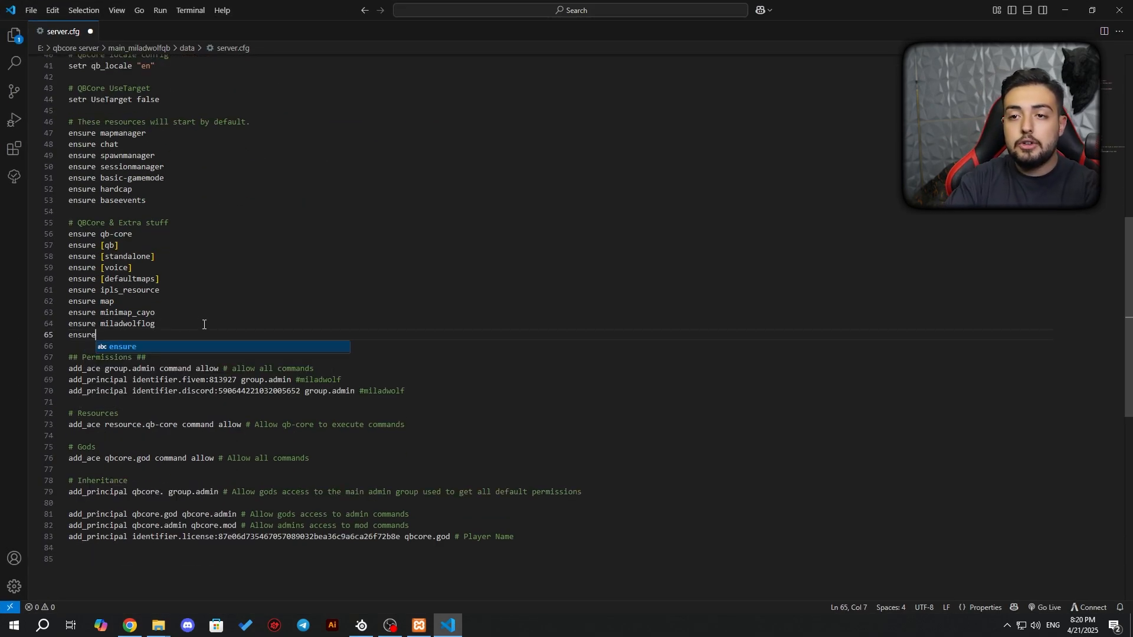
{"action": "double_click", "coordinate": [278, 4]}
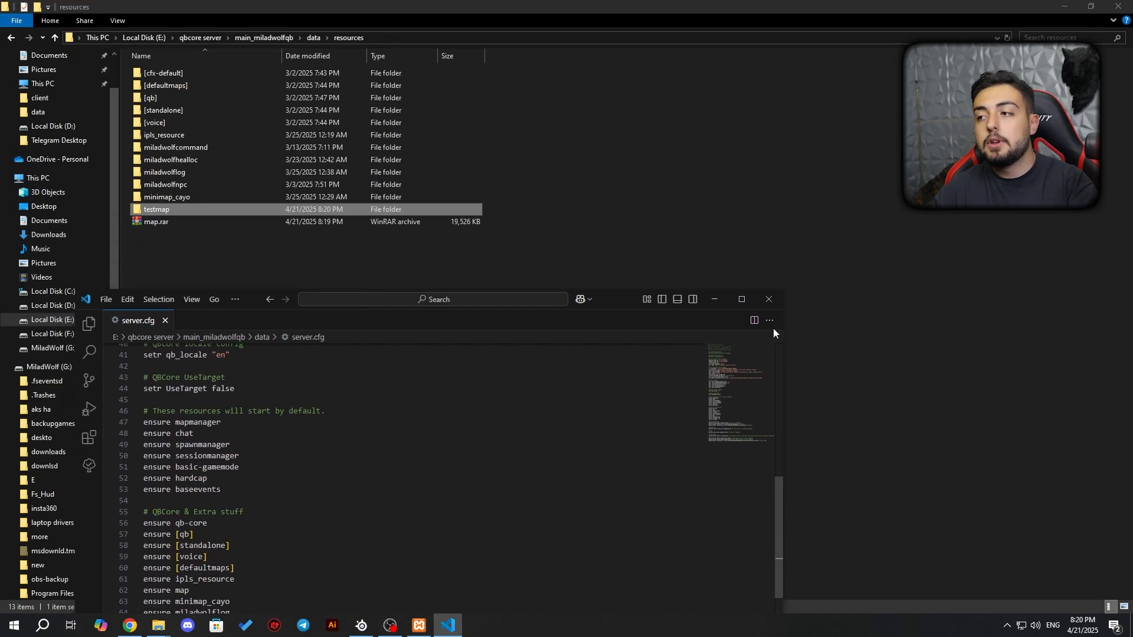
{"action": "left_click", "coordinate": [779, 298]}
- Go up to the main server folder and launch FXServer.exe
{"action": "key", "text": "alt+Up"}
{"action": "left_click", "coordinate": [264, 37]}
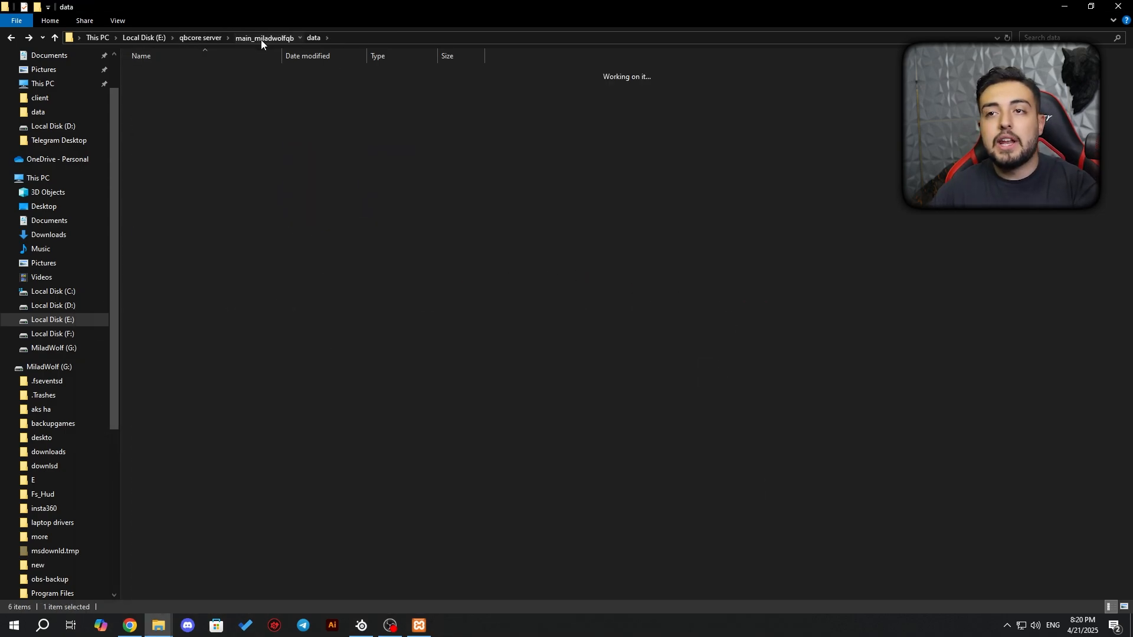
{"action": "left_click", "coordinate": [199, 122]}
{"action": "scroll", "coordinate": [175, 170], "scroll_direction": "down", "scroll_amount": 20}
{"action": "left_click", "coordinate": [174, 172]}
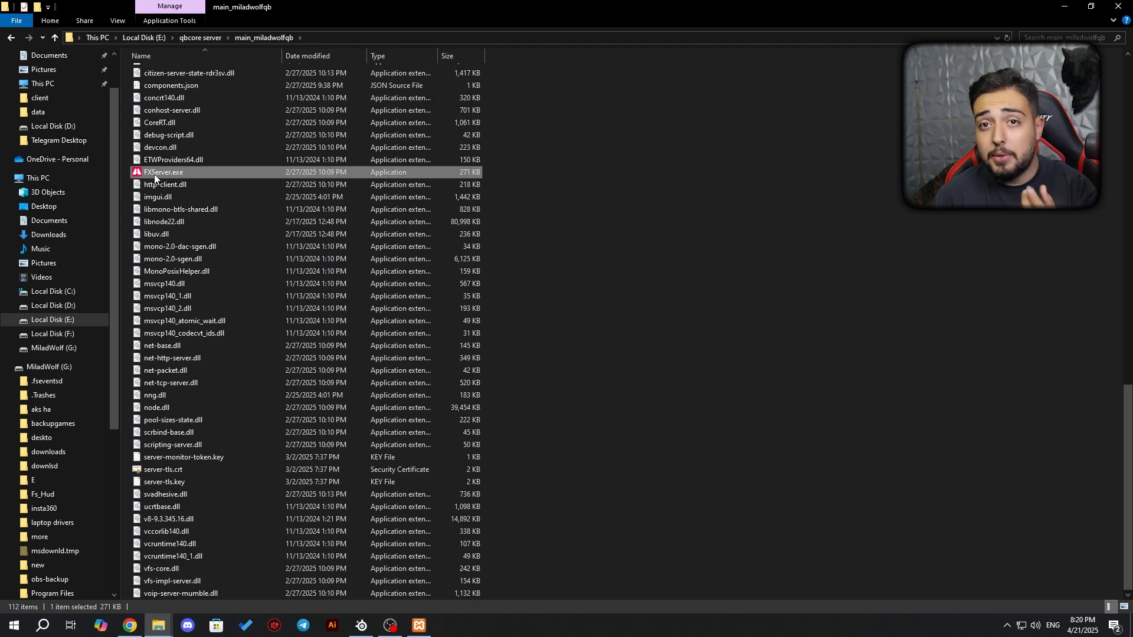
{"action": "double_click", "coordinate": [154, 174]}
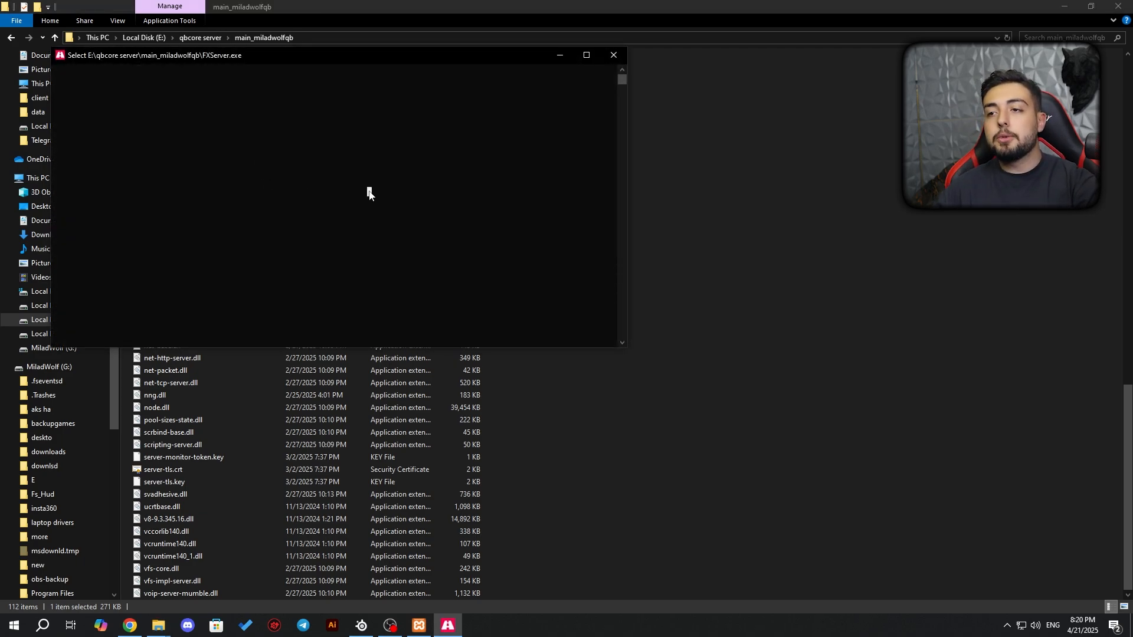
{"action": "right_click", "coordinate": [369, 193]}
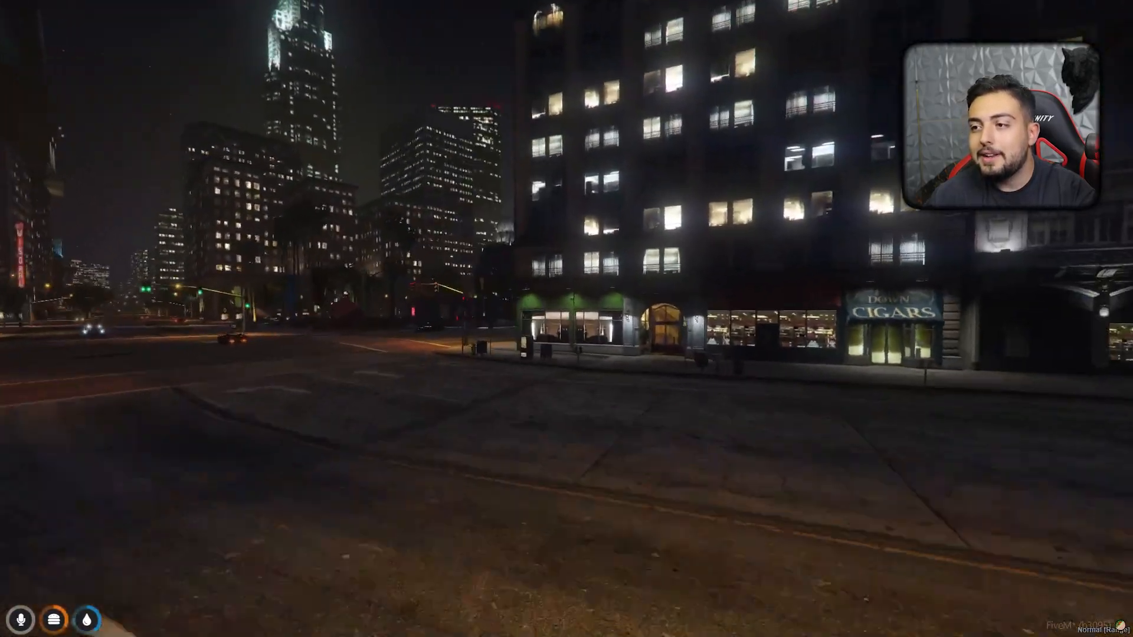
- In FiveM, run /noclip to toggle no-clip and walk around the vending machine and mailboxes outside Limey's to inspect the placed props
{"action": "type", "text": "t/noclip"}
{"action": "key", "text": "Return"}
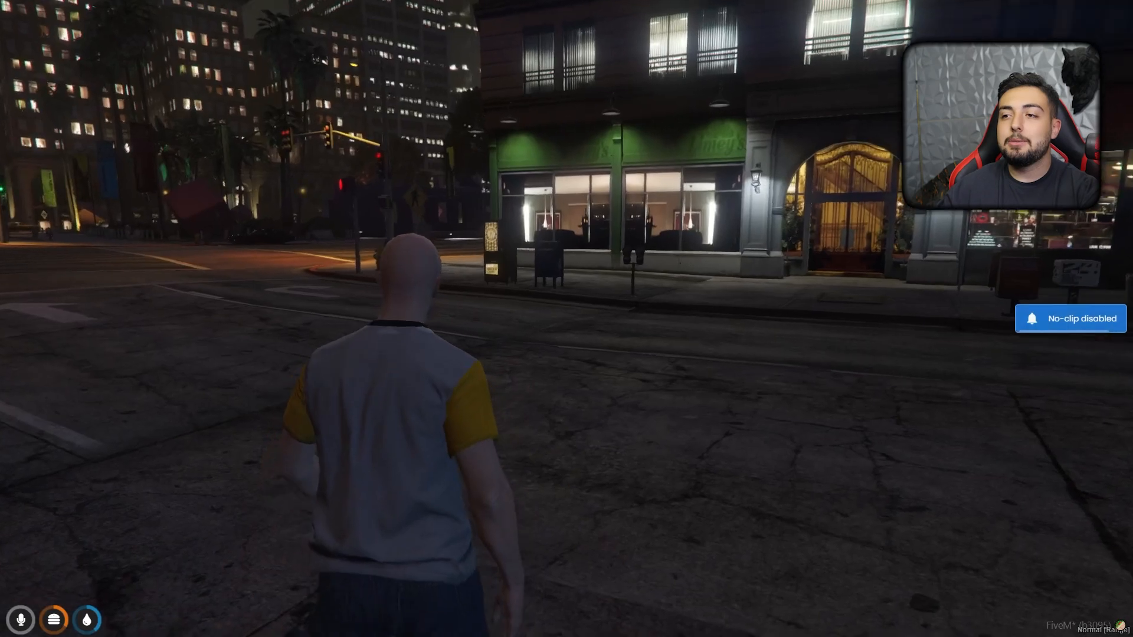
{"action": "key", "text": "w"}
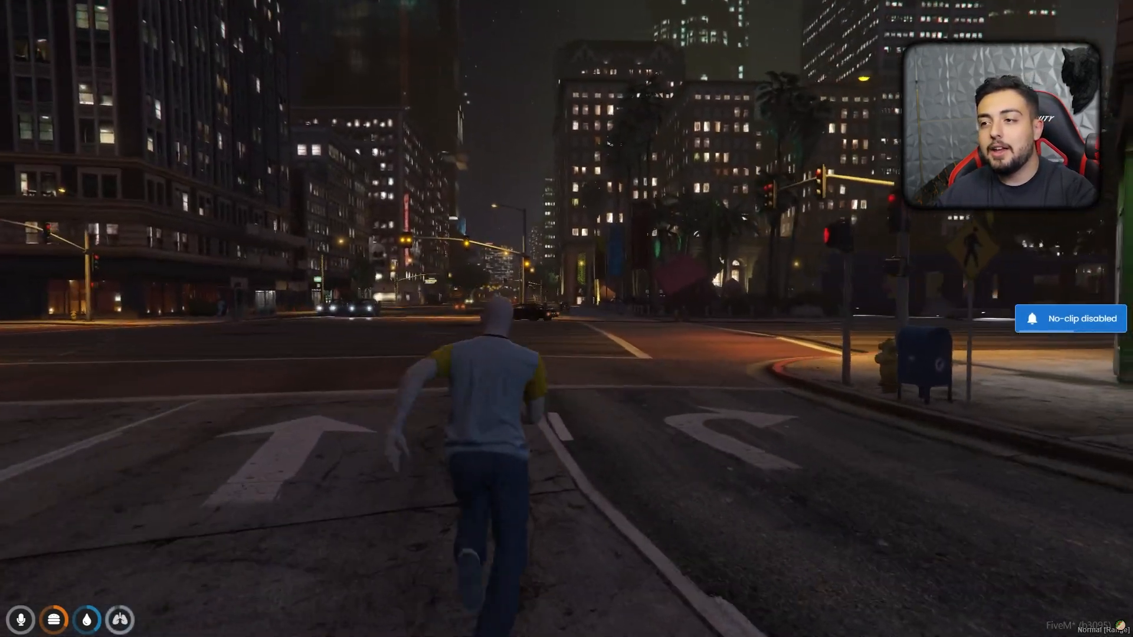
{"action": "key", "text": "w"}
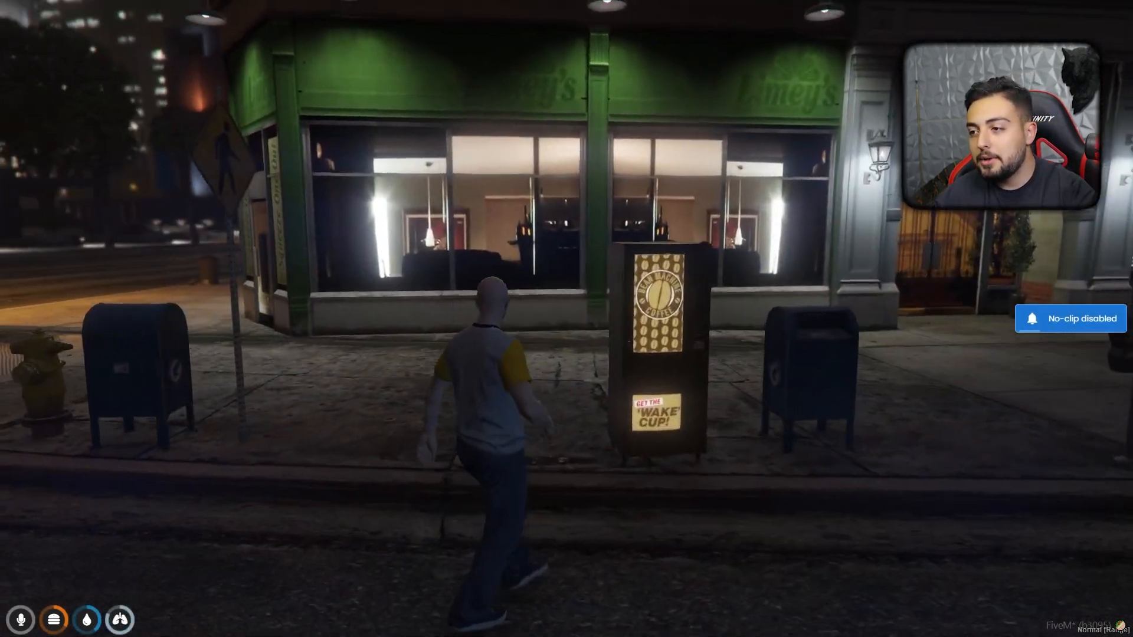
{"action": "key", "text": "w"}
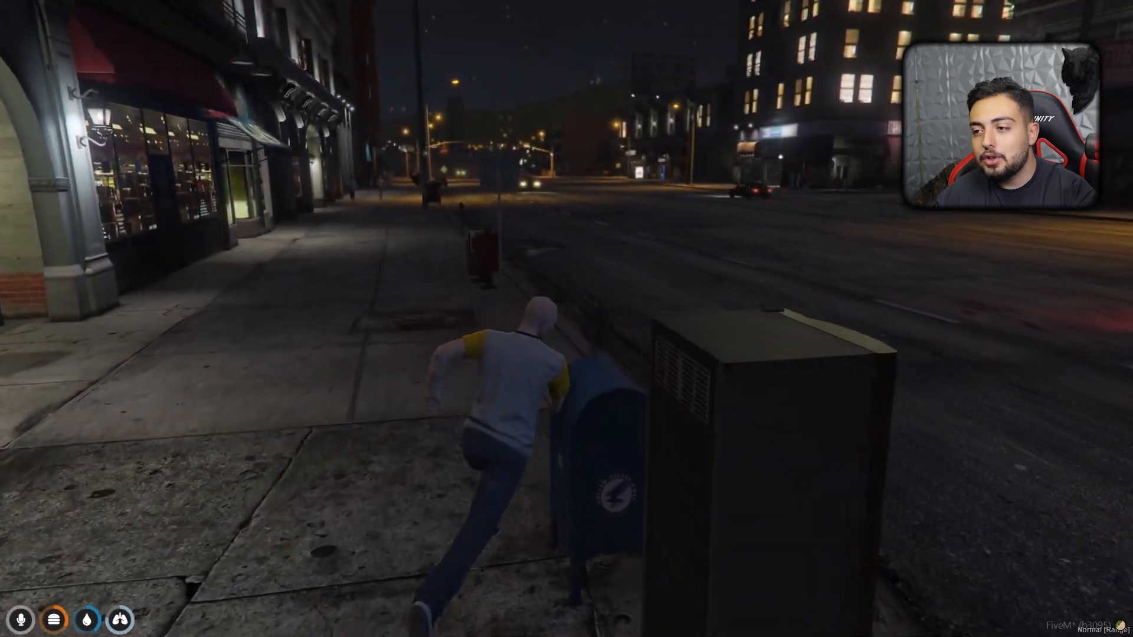
{"action": "key", "text": "w"}
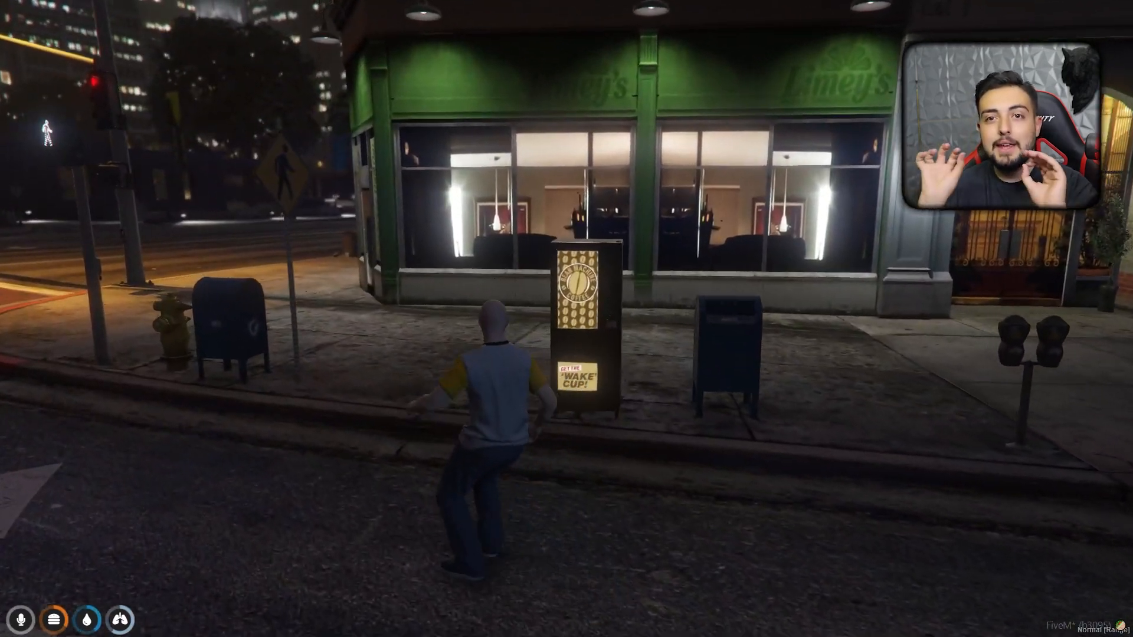